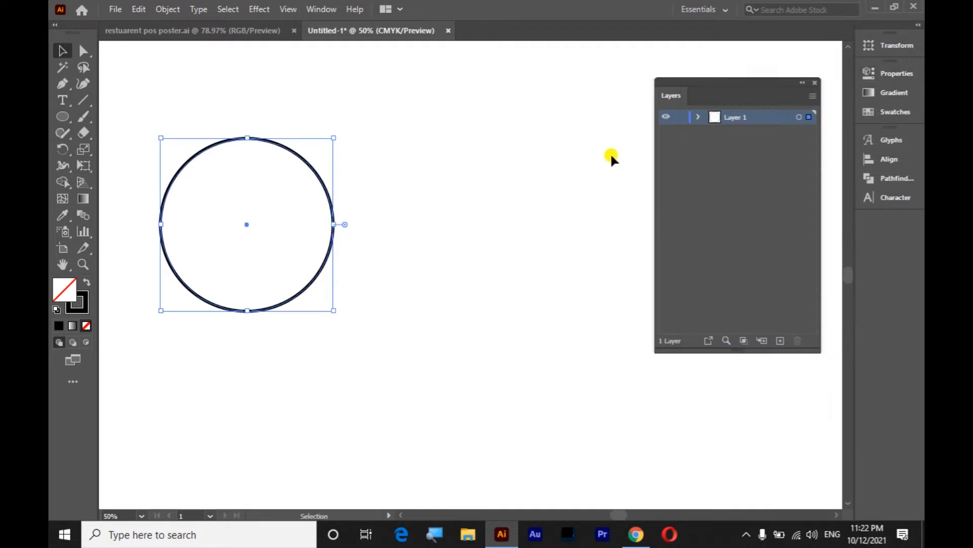
- Duplicate the circle in place and move the copy horizontally to the right until the two circles overlap in a narrow lens
key("a")
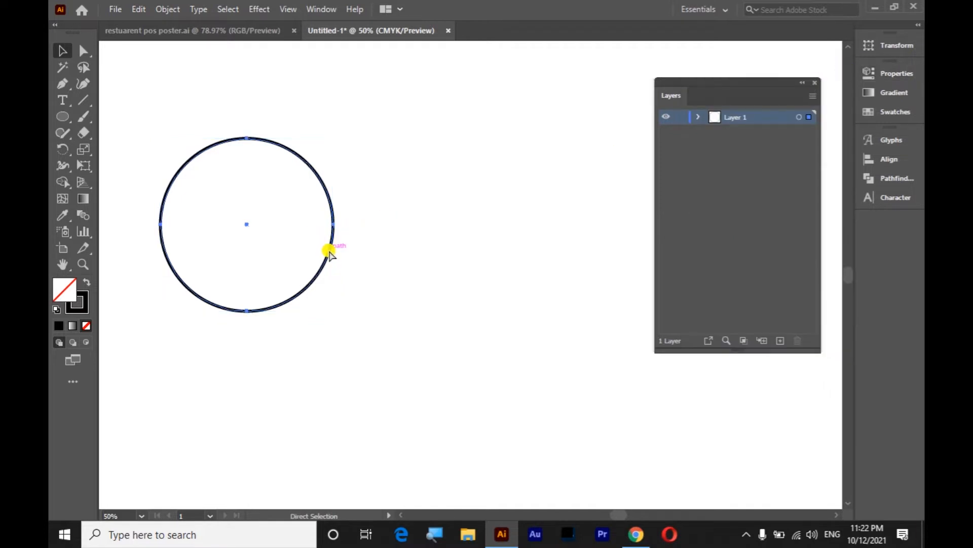
key("v")
key("shift+Right")
key("shift+Right")
key("shift+Right")
key("shift+Right")
key("shift+Right")
key("shift+Right")
key("shift+Right")
key("shift+Right")
key("shift+Right")
key("shift+Right")
key("shift+Right")
key("shift+Right")
key("shift+Right")
key("shift+Right")
key("shift+Right")
key("shift+Right")
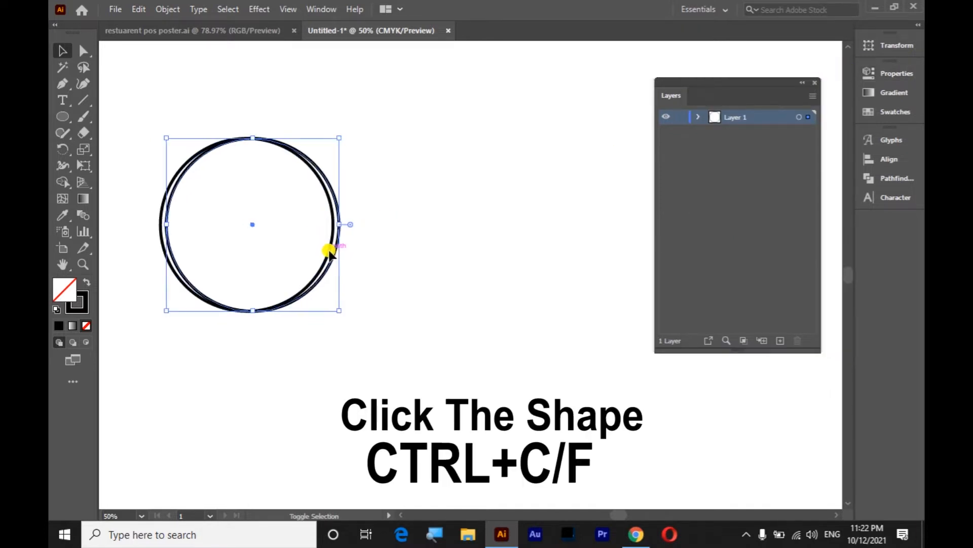
key("shift+Right")
key("shift+Right")
key("shift+Right")
key("shift+Right")
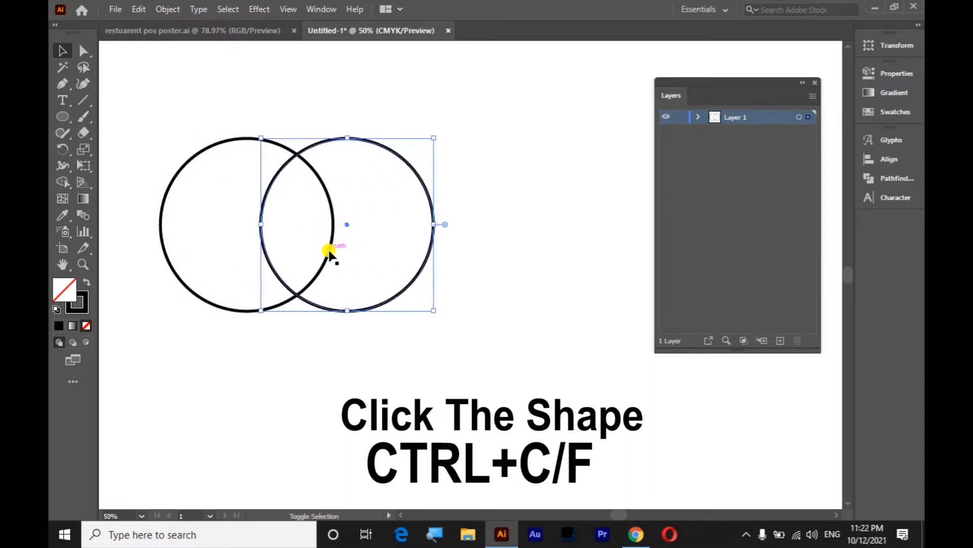
key("shift+Right")
key("shift+Right")
key("shift+Right")
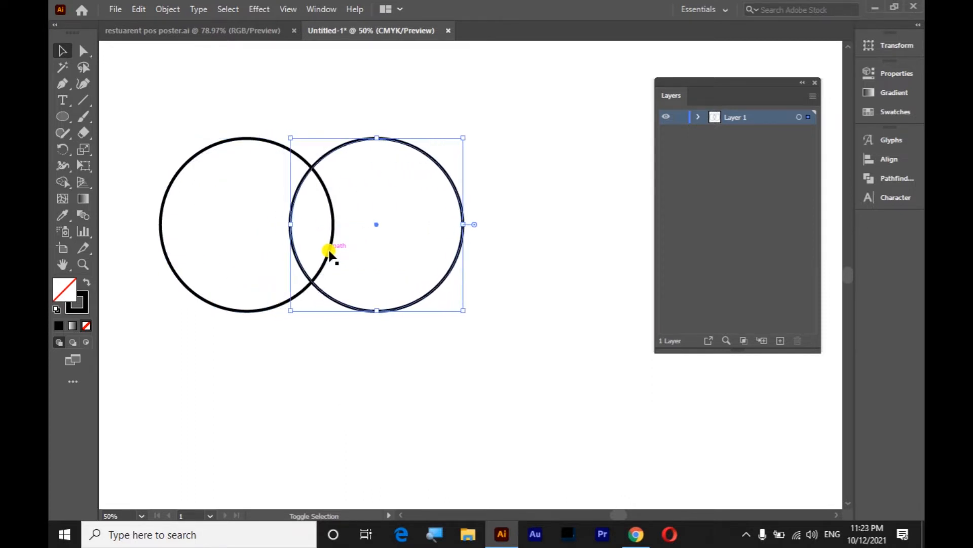
key("shift+Right")
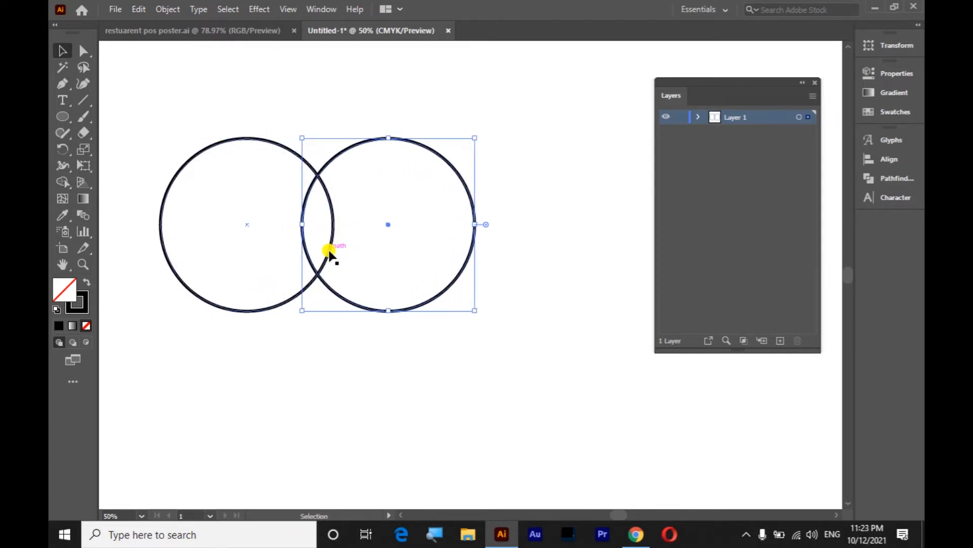
- Duplicate the right circle in place and scale the copy down proportionally from its centre so it fits beside the left circle's edge
left_click(472, 361)
left_click(443, 288)
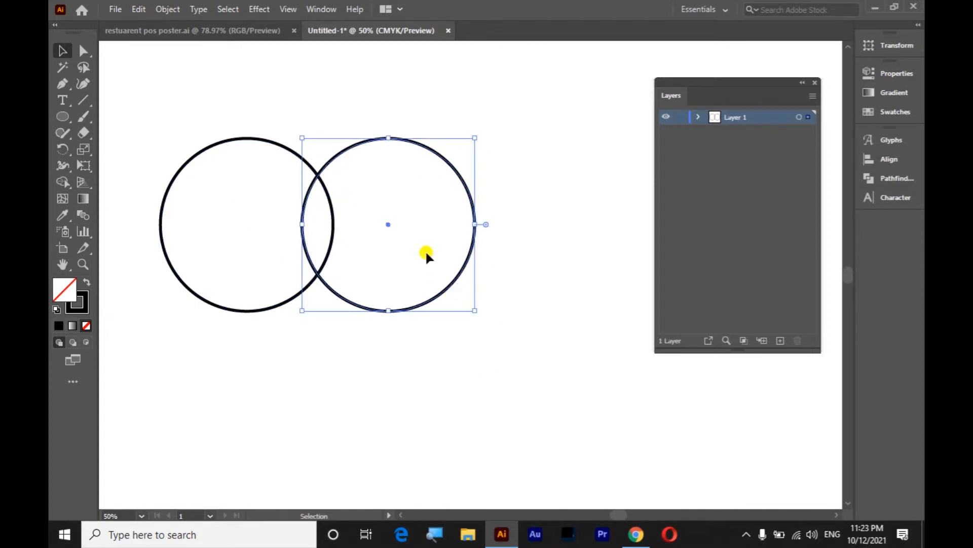
key("a")
key("v")
left_click_drag(473, 310, 441, 272)
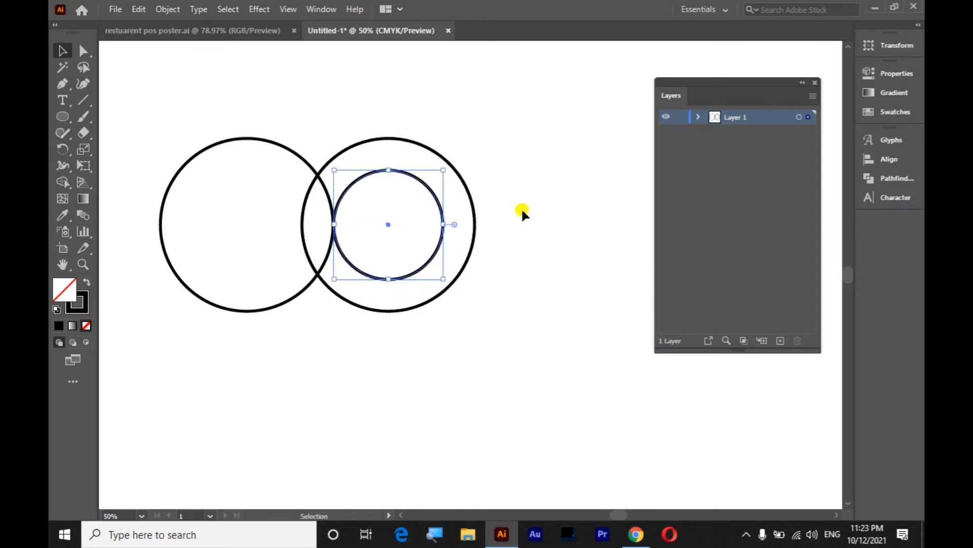
- Duplicate the left circle in place and scale the copy from its centre to match the right inner circle's size
left_click(262, 302)
left_click(251, 310)
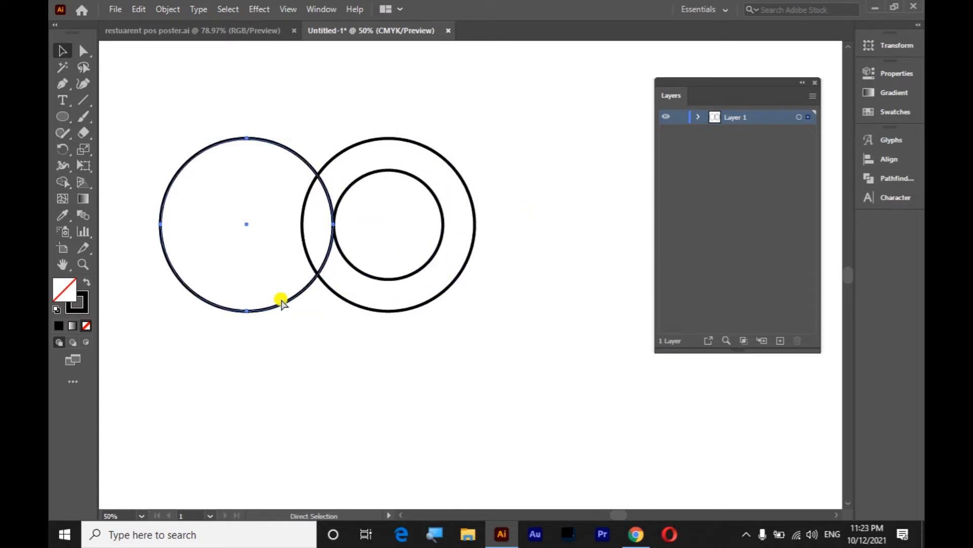
left_click_drag(330, 310, 302, 279)
left_click(350, 371)
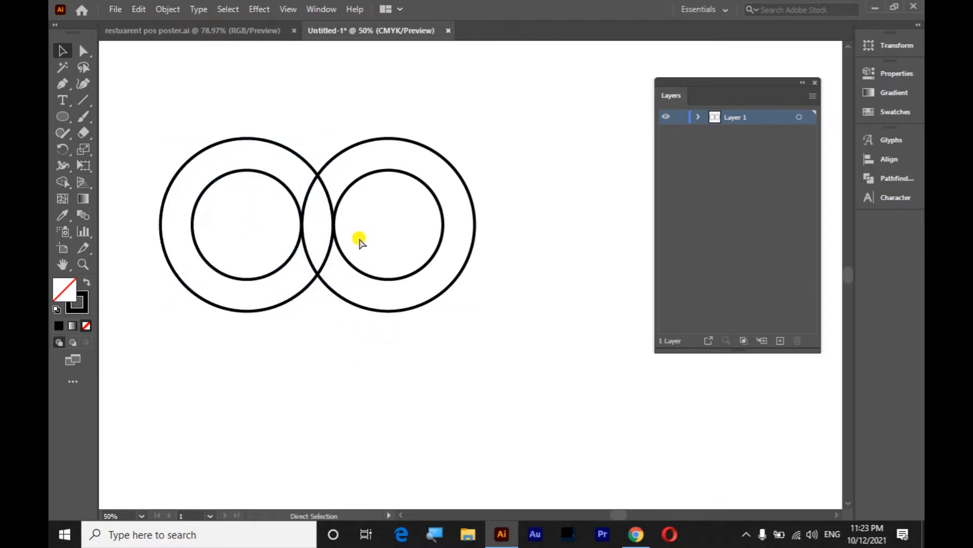
- Switch to Outline view and nudge the right inner circle left until it touches the edge of the left outer circle
key("ctrl+y")
left_click(83, 264)
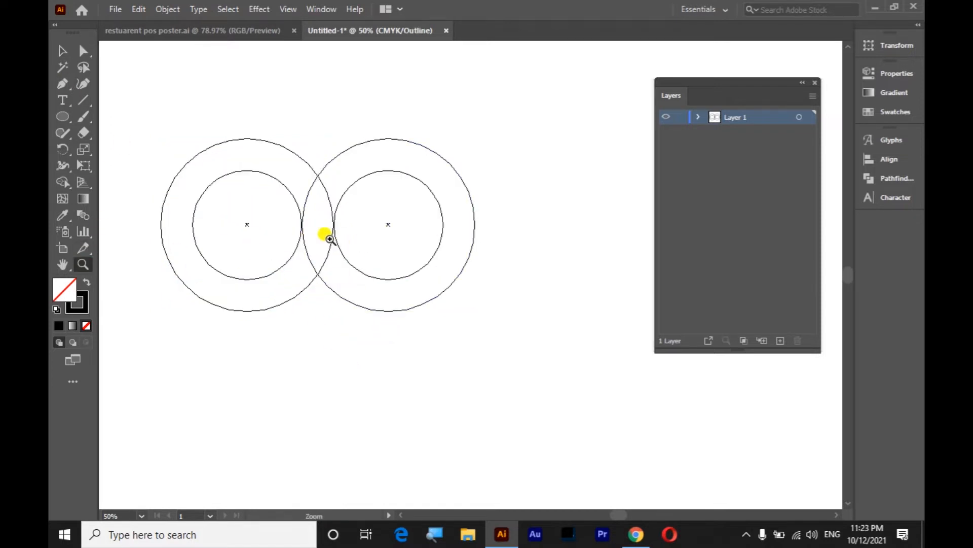
left_click(327, 233)
left_click(562, 265)
left_click(301, 263)
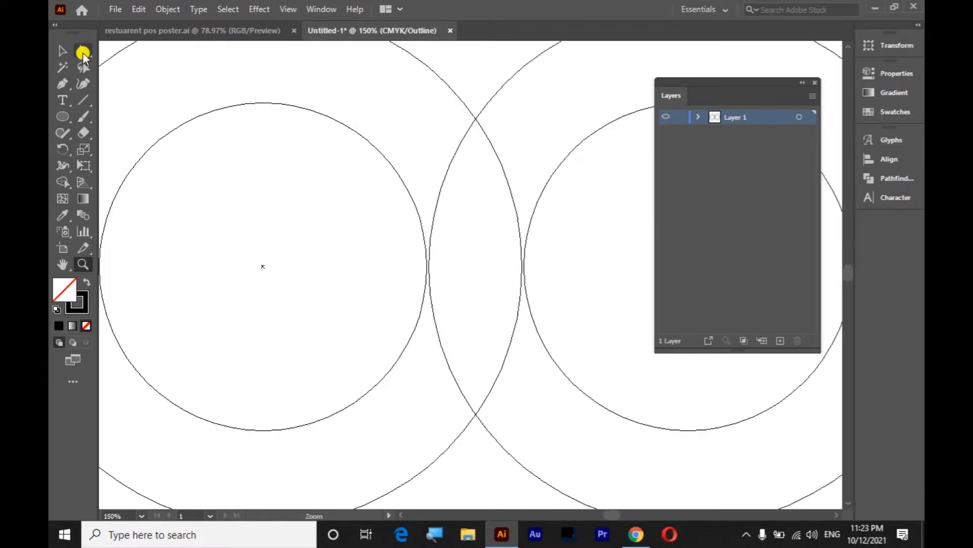
left_click(83, 51)
left_click(549, 351)
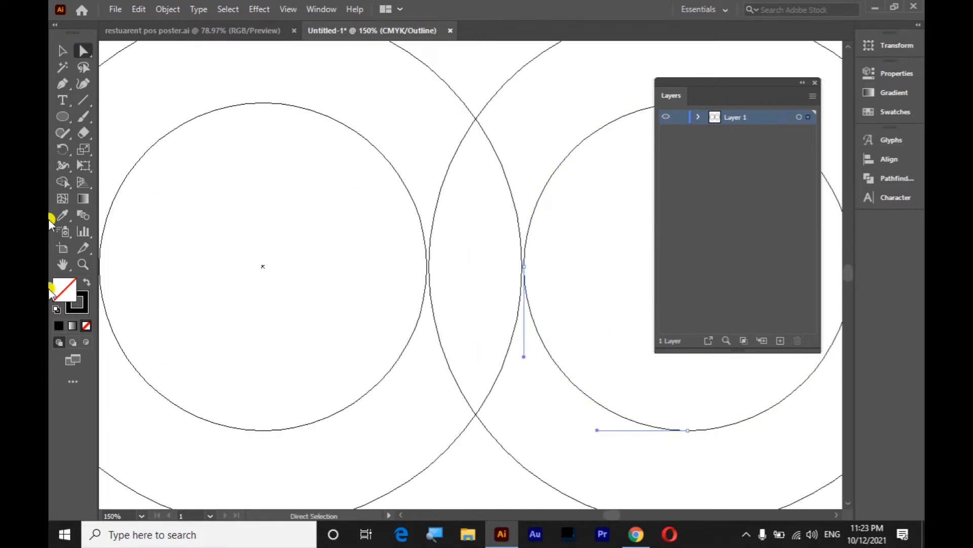
left_click(63, 51)
left_click(599, 399)
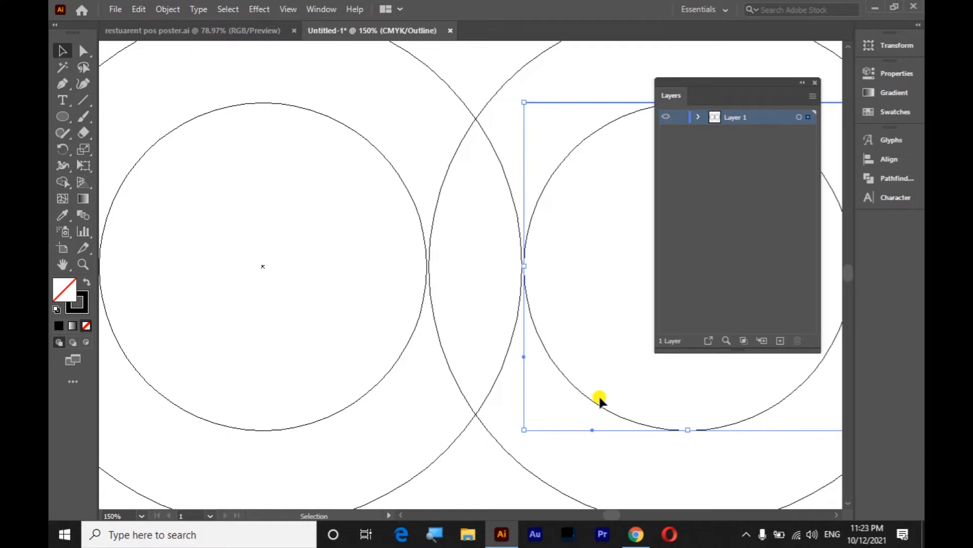
left_click(669, 514)
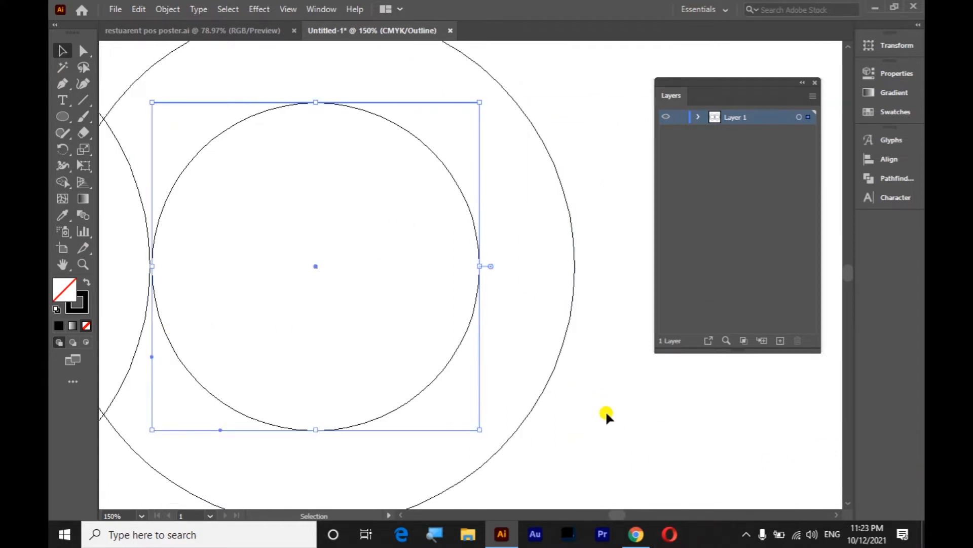
left_click(403, 513)
left_click(523, 424)
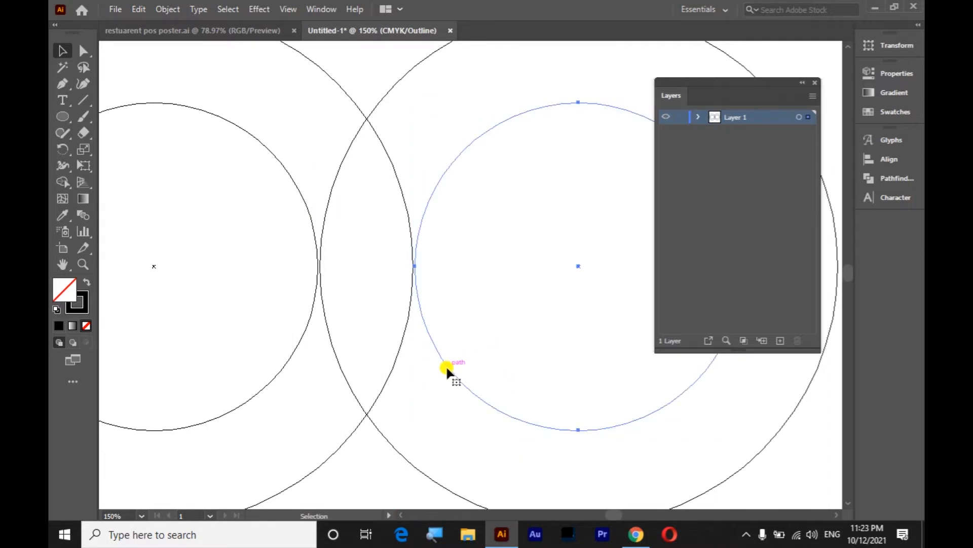
left_click(446, 364)
left_click(392, 311)
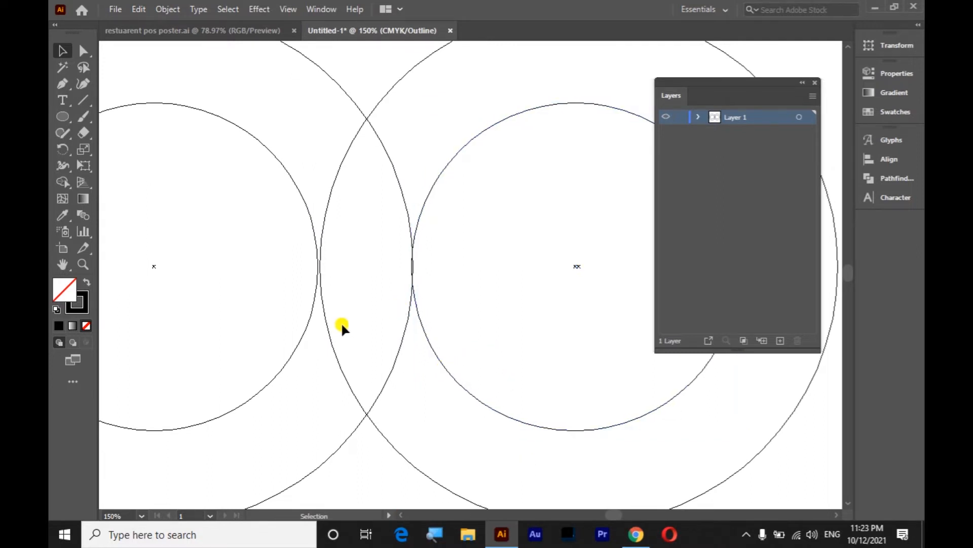
- Nudge the left inner circle right to touch the right outer circle's edge, and return to Preview mode
left_click(261, 384)
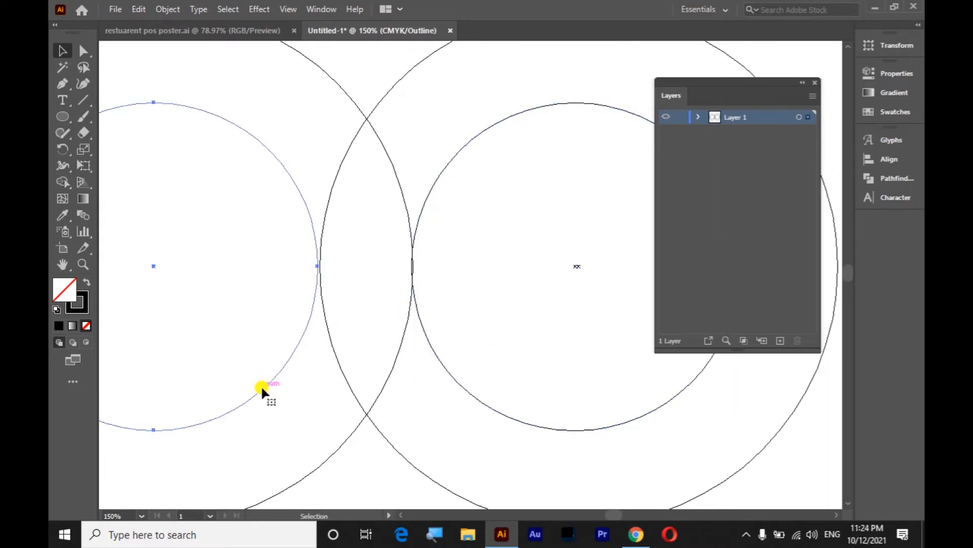
left_click(558, 450)
key("ctrl+y")
- Select both inner circles together and duplicate them in place
left_click(82, 263)
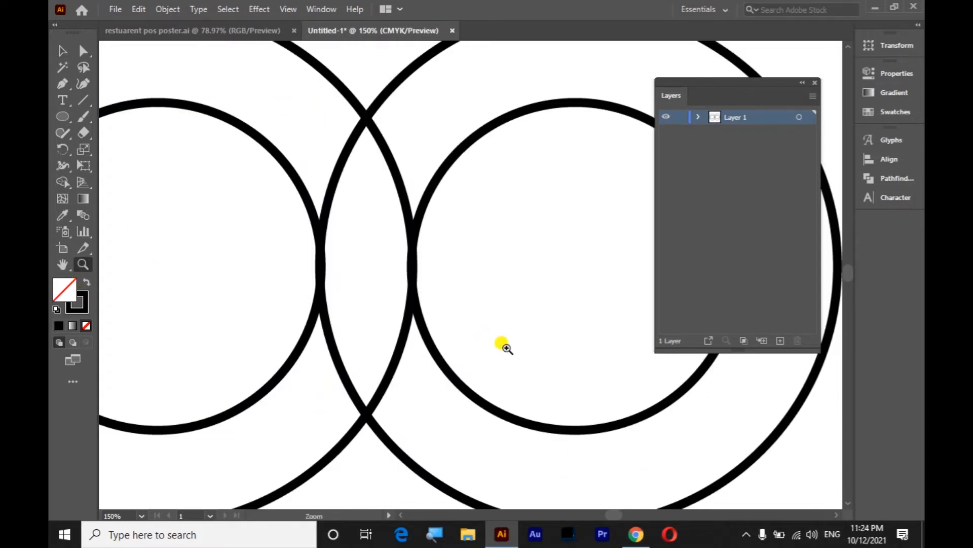
left_click(384, 306, "alt")
left_click(426, 230, "alt")
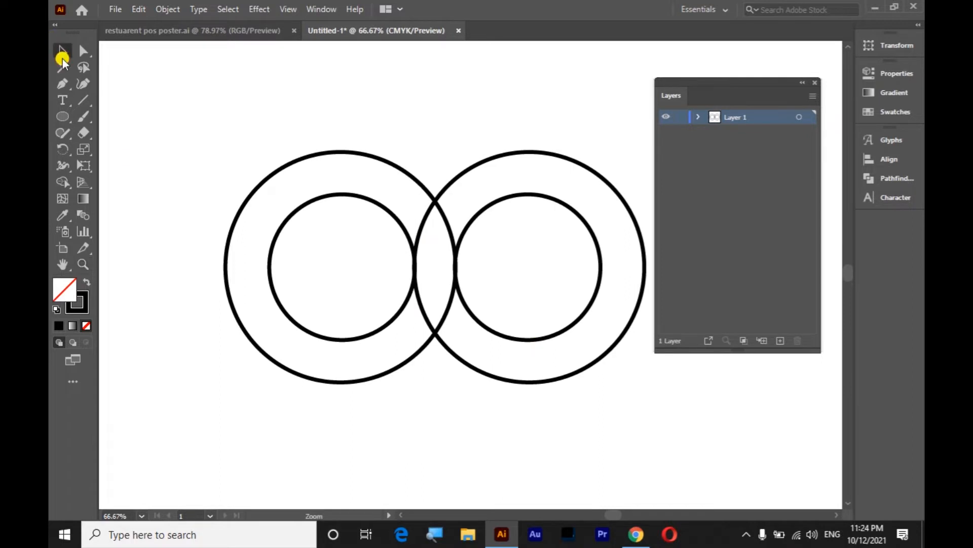
left_click(63, 263)
left_click_drag(459, 385, 380, 348)
left_click(62, 51)
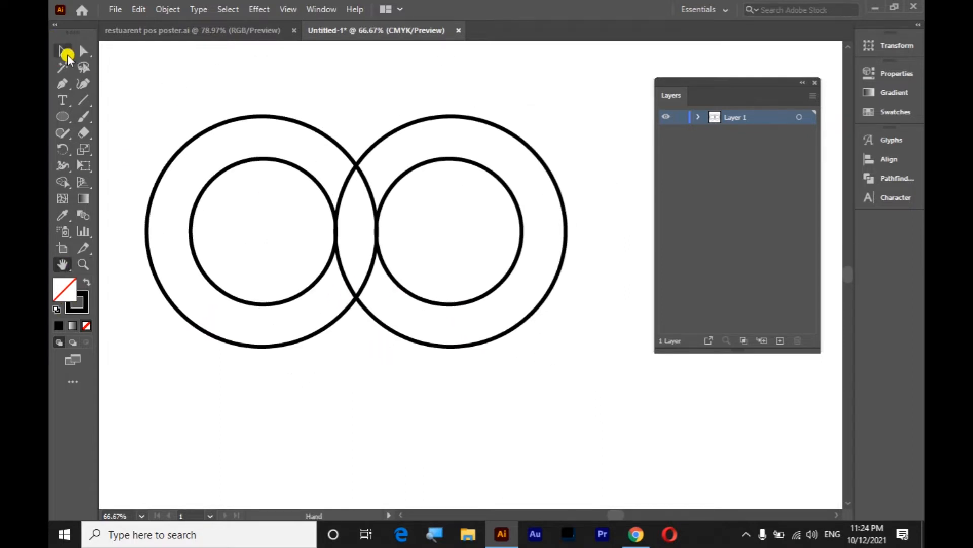
left_click(429, 302)
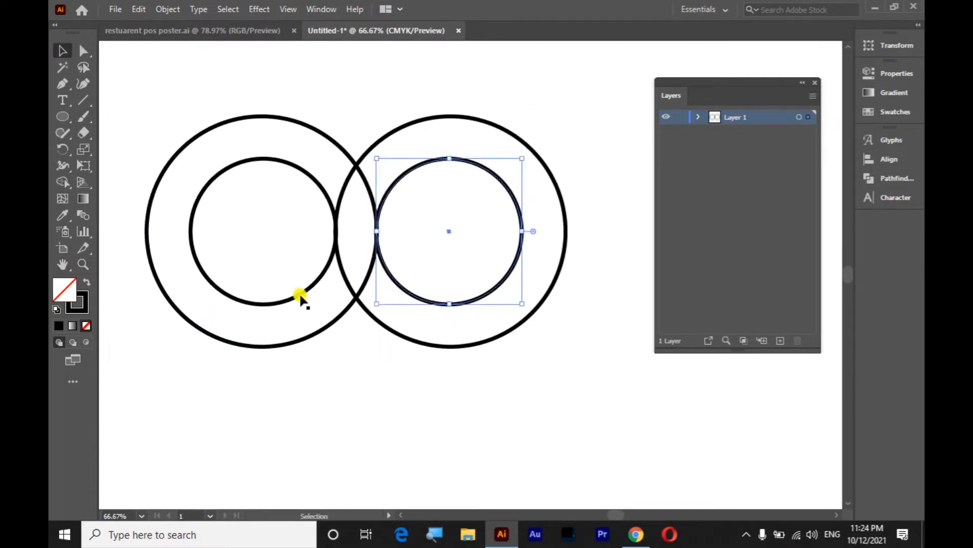
left_click(282, 298, "shift")
key("ctrl+c")
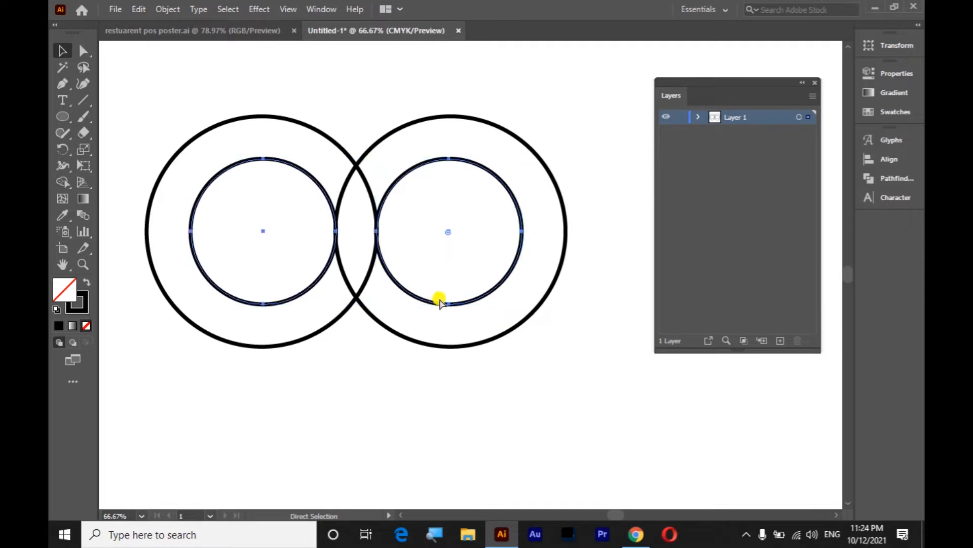
key("ctrl+f")
- Move the two copied circles straight down until their tops touch the bottom edges of the large circles
key("shift+Down")
key("shift+Down")
key("shift+Down")
key("shift+Down")
key("shift+Down")
key("shift+Down")
key("shift+Down")
key("shift+Down")
key("shift+Down")
key("shift+Down")
key("shift+Down")
key("shift+Down")
key("shift+Down")
key("shift+Down")
key("shift+Down")
key("shift+Down")
key("shift+Down")
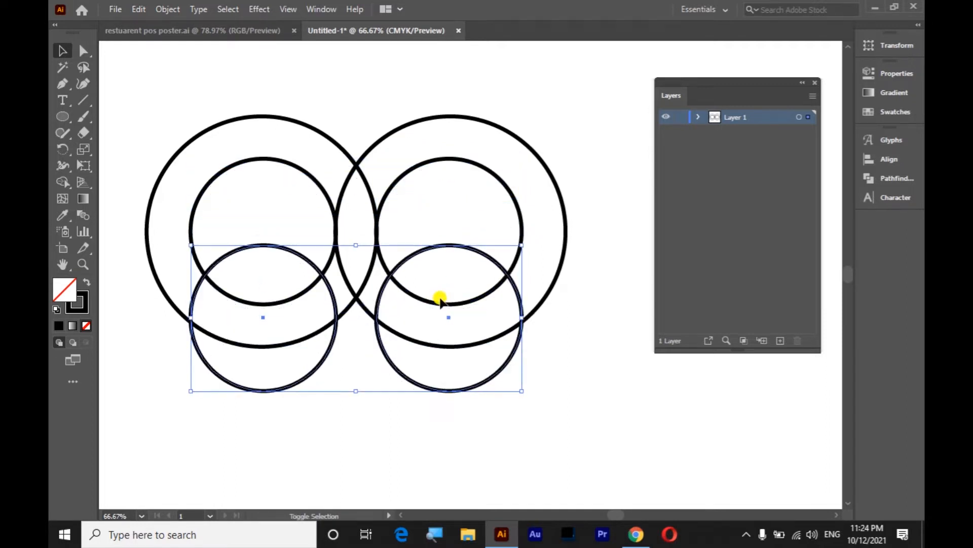
key("shift+Down")
key("shift+Down")
key("shift+Down")
key("shift+Down")
key("shift+Down")
key("shift+Down")
key("shift+Down")
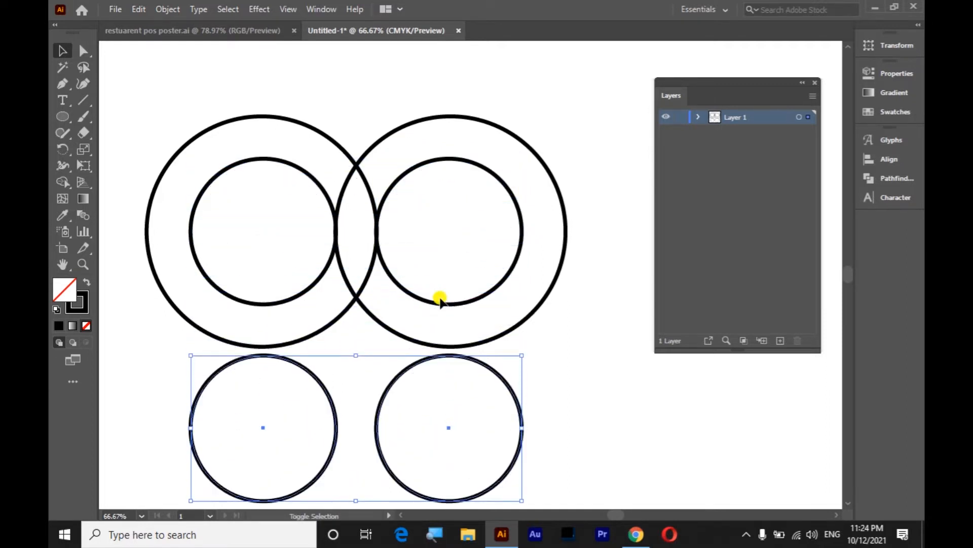
key("Up")
key("Up")
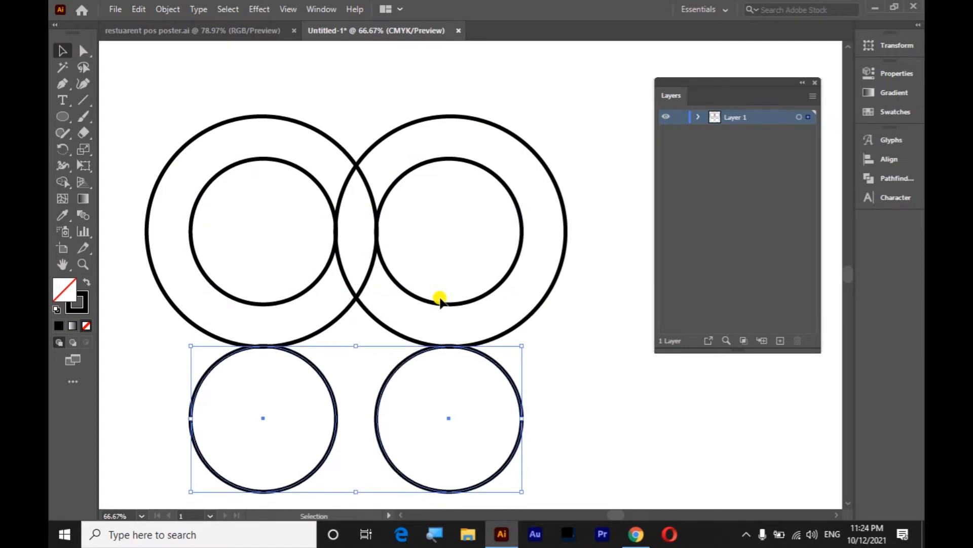
key("Down")
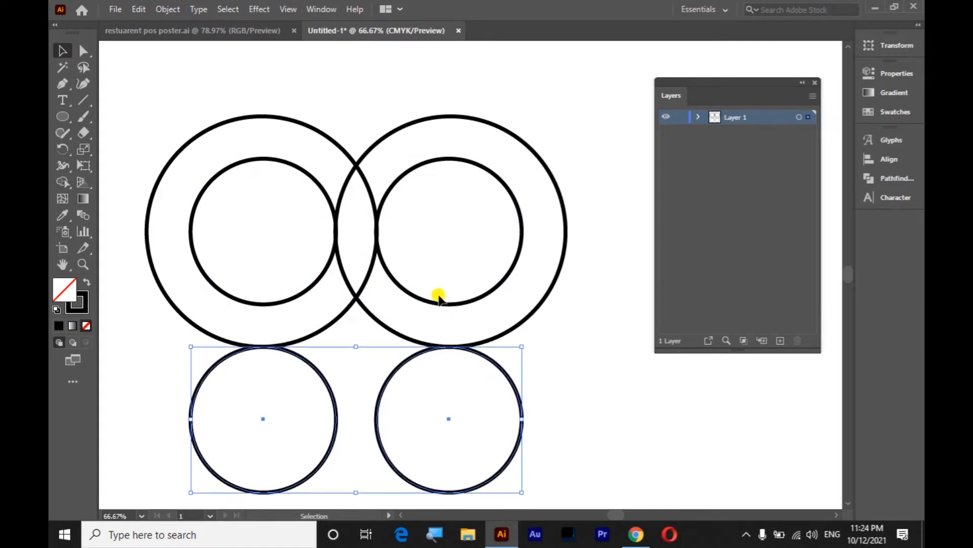
key("Up")
left_click(683, 417)
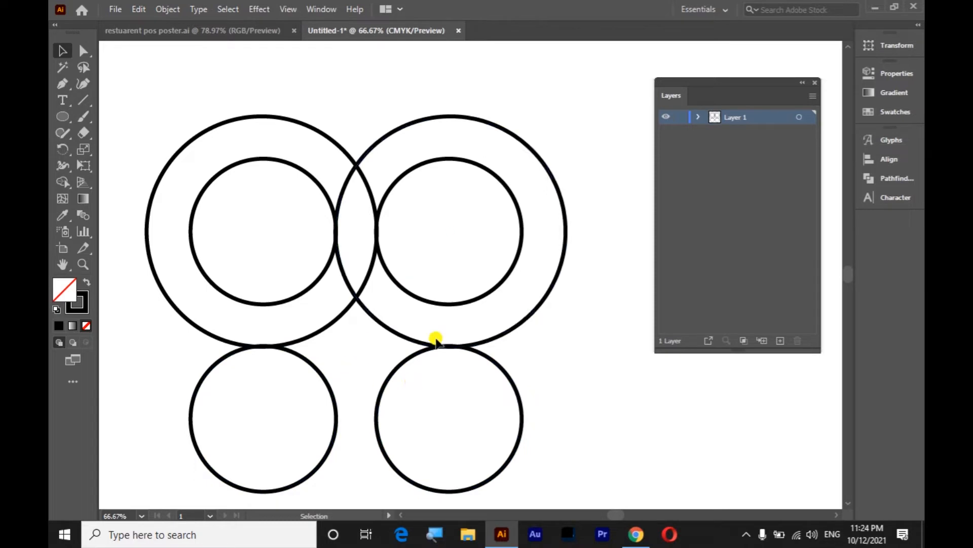
- Duplicate the right large circle in place
left_click_drag(301, 396, 328, 378)
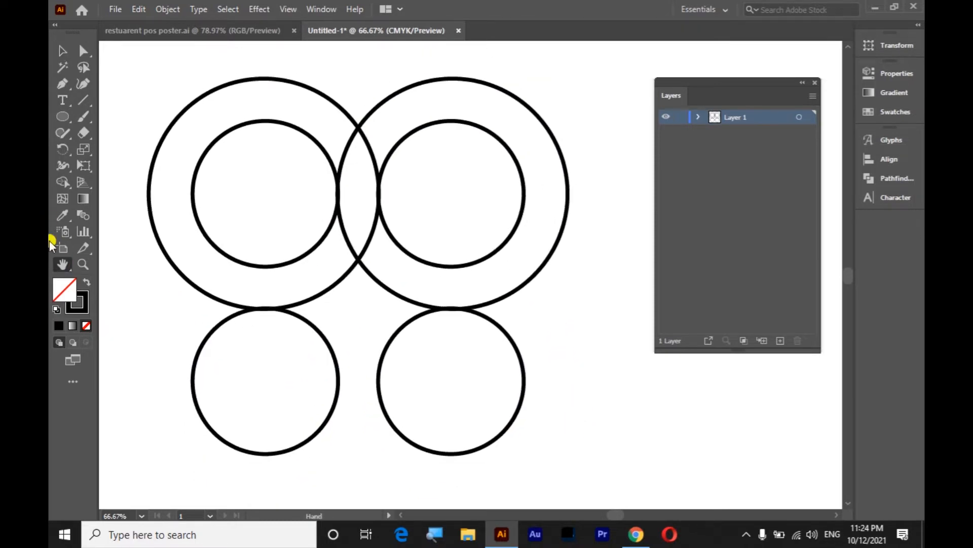
left_click(488, 294, "alt")
left_click_drag(521, 222, 516, 233)
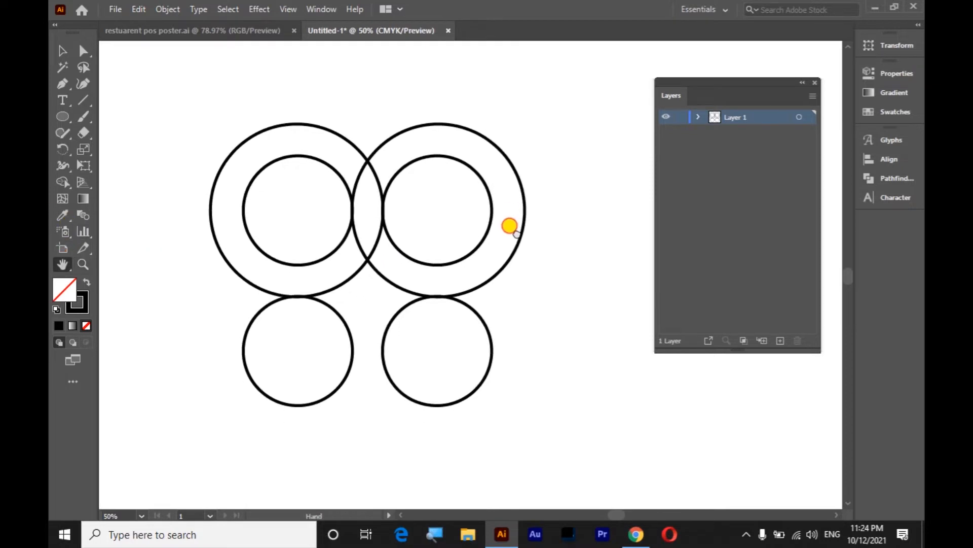
left_click(63, 50)
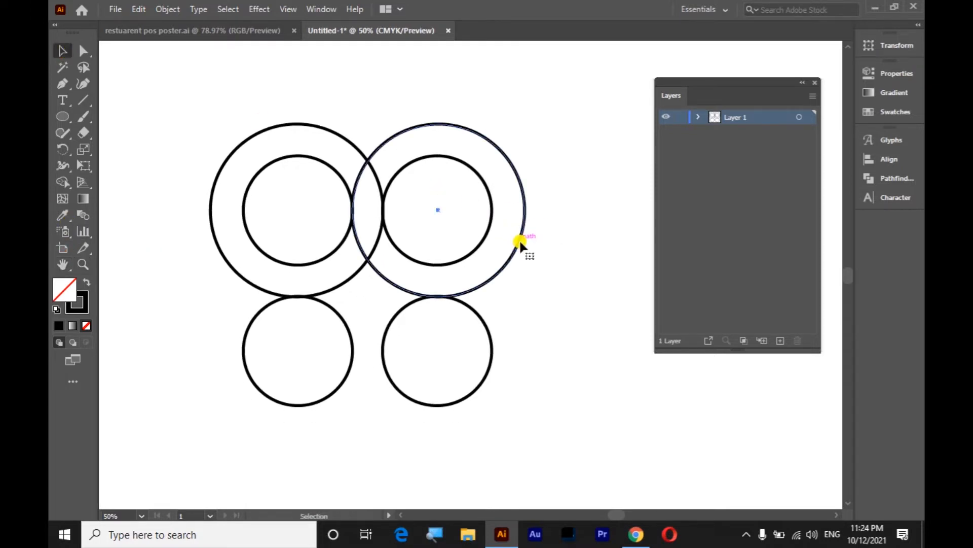
left_click(527, 208)
key("ctrl+c")
key("ctrl+f")
- Move the duplicated large circle horizontally left until it is centred between the two large circles
key("shift+Left")
key("shift+Left")
key("shift+Left")
key("shift+Left")
key("shift+Left")
key("shift+Left")
key("shift+Left")
key("shift+Left")
key("shift+Left")
key("shift+Left")
key("shift+Left")
key("shift+Left")
key("shift+Left")
key("shift+Left")
key("shift+Left")
key("shift+Left")
key("shift+Left")
key("shift+Left")
key("shift+Left")
key("shift+Left")
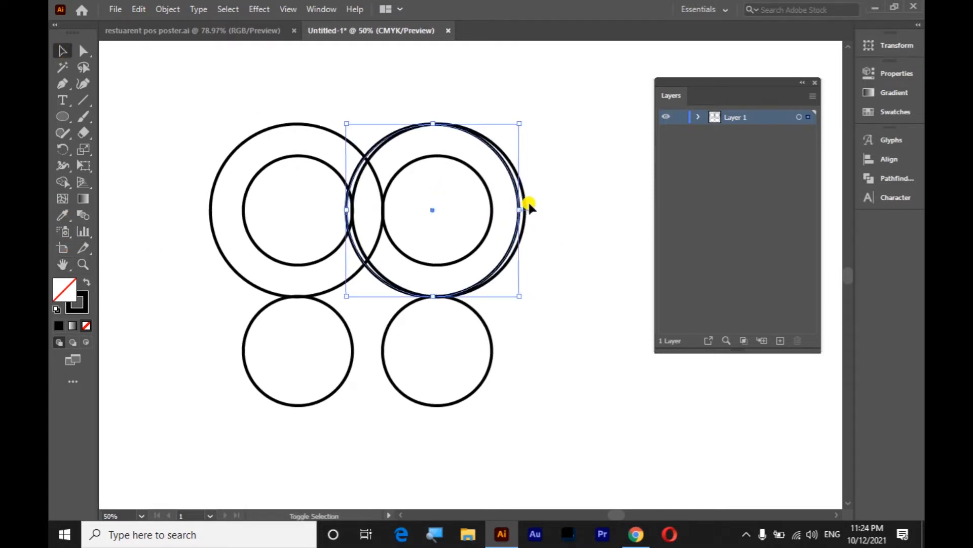
key("shift+Left")
key("shift+Left")
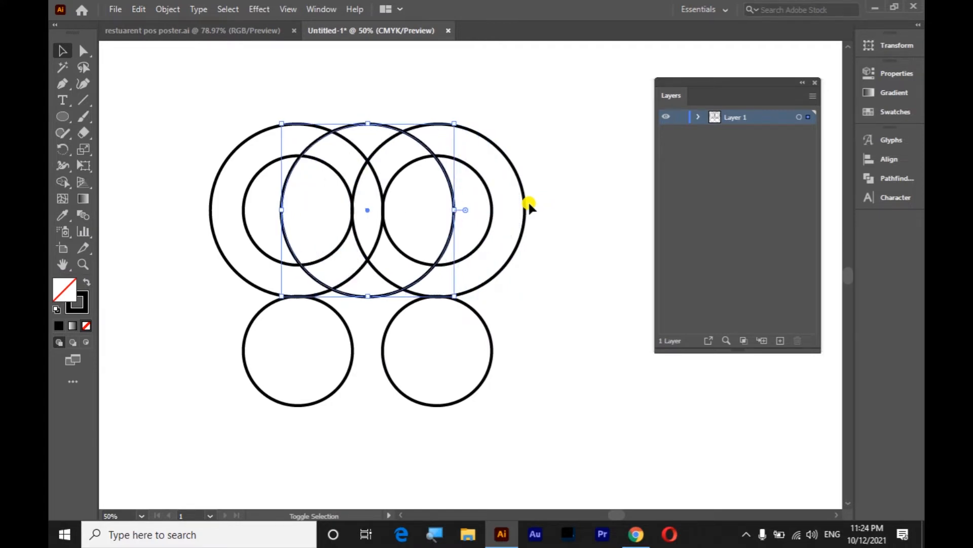
- Move the centred large circle straight up until its centre sits on the upper intersection of the two large circles
key("shift+Up")
key("shift+Up")
key("shift+Up")
key("shift+Up")
key("shift+Up")
key("shift+Up")
key("shift+Up")
key("shift+Up")
key("shift+Up")
key("shift+Up")
key("shift+Up")
key("shift+Up")
key("shift+Up")
key("shift+Up")
key("shift+Up")
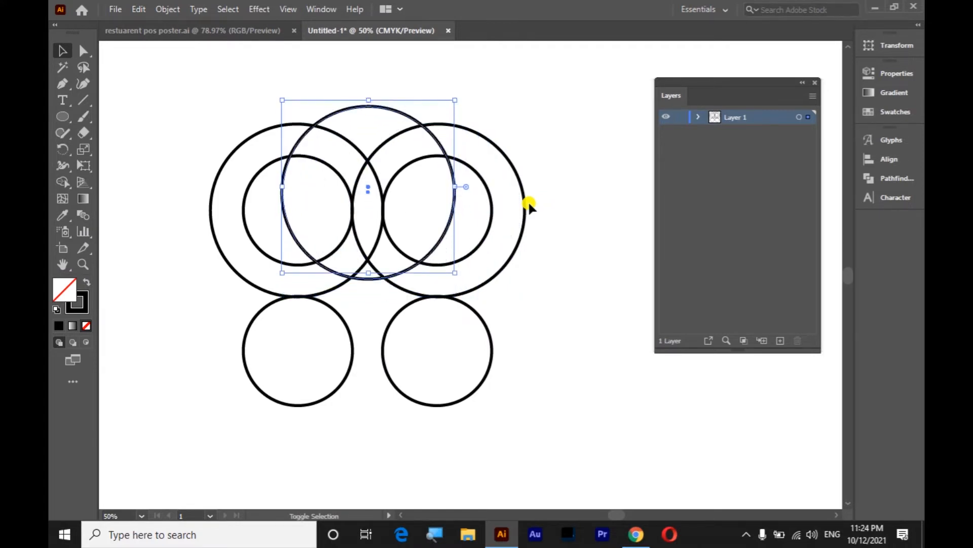
key("shift+Up")
key("shift+Up")
key("shift+Up")
key("shift+Up")
key("shift+Up")
key("shift+Up")
key("shift+Up")
key("shift+Up")
key("shift+Up")
key("shift+Up")
key("shift+Up")
key("shift+Up")
key("shift+Up")
key("shift+Up")
key("shift+Up")
key("shift+Up")
key("shift+Up")
key("shift+Up")
key("shift+Up")
key("shift+Up")
key("shift+Up")
key("shift+Up")
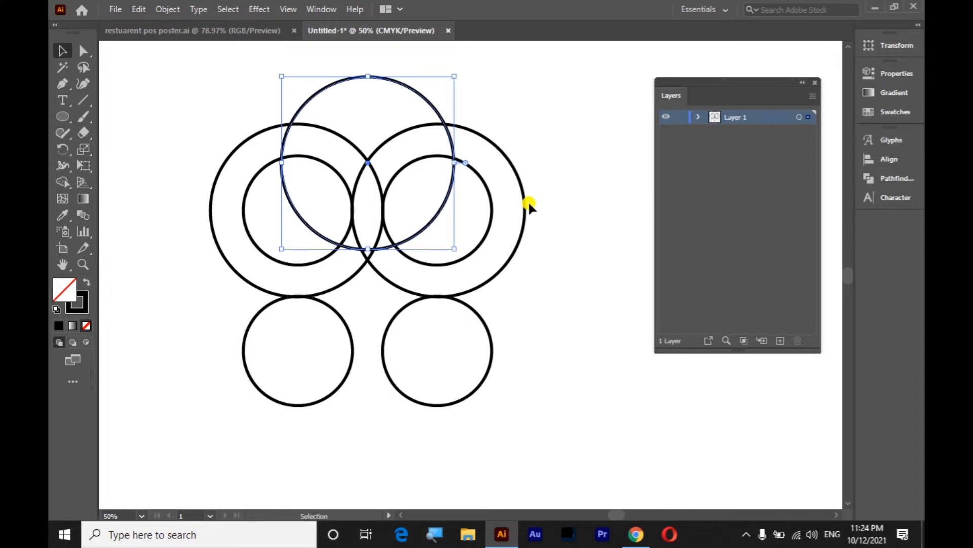
- Move the centred large circle straight up until its lower edge just touches the upper edges of the two large circles
key("shift+Up")
key("shift+Up")
key("shift+Up")
key("shift+Up")
key("shift+Up")
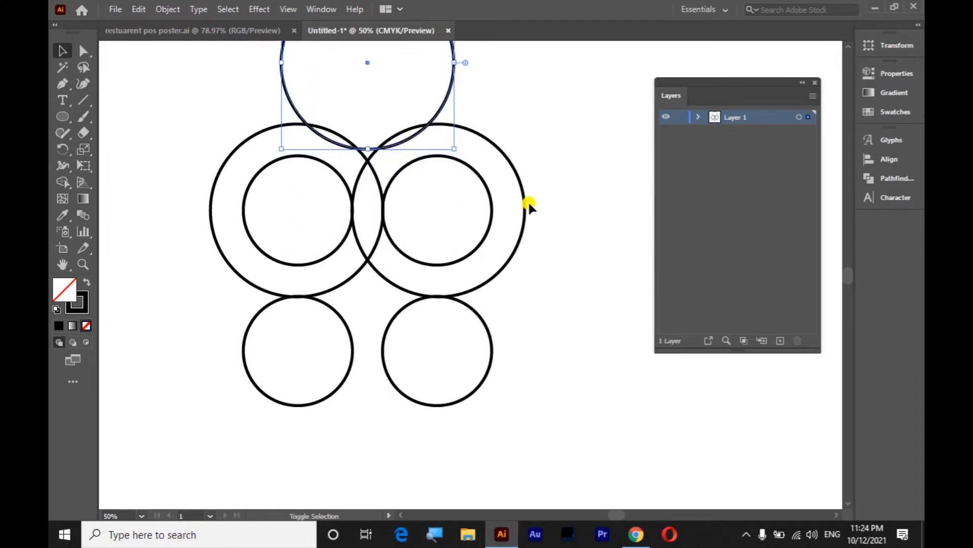
key("Up")
key("Up")
key("Up")
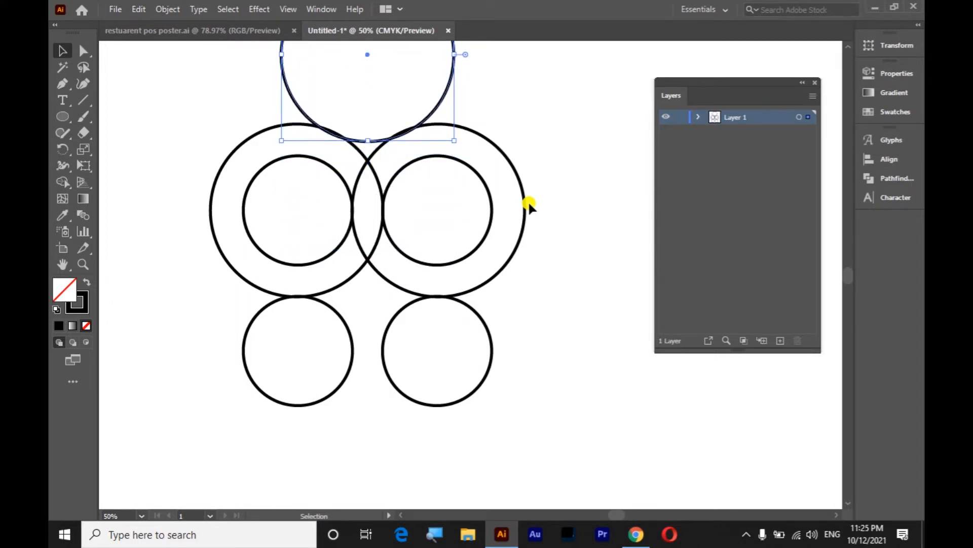
key("Up")
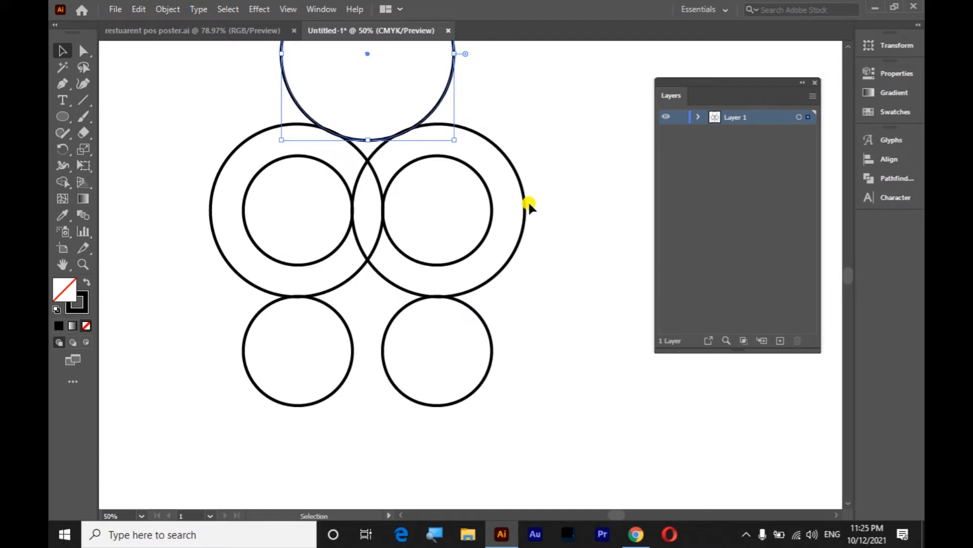
key("Up")
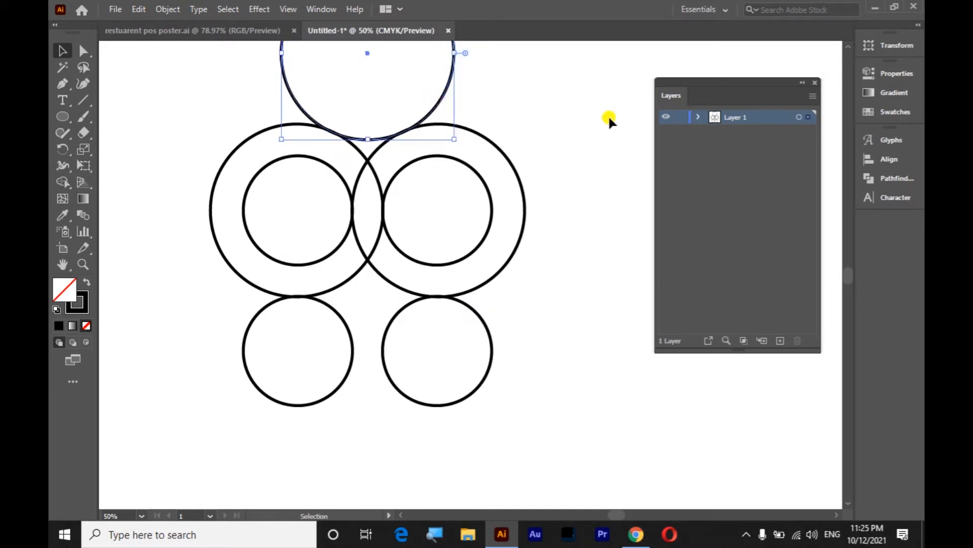
- Duplicate the top circle in place and move the copy straight down until its upper edge meets the two lower small circles
key("ctrl+c")
key("ctrl+f")
key("shift+Down")
key("shift+Down")
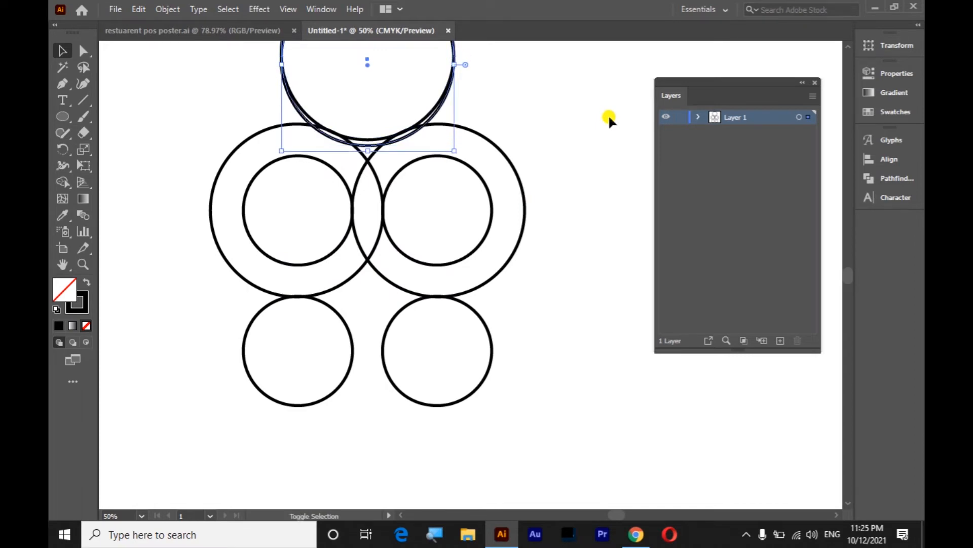
key("shift+Down")
key("shift+Down")
key("shift+Down")
key("shift+Down")
key("shift+Down")
key("shift+Down")
key("shift+Down")
key("shift+Down")
key("shift+Down")
key("shift+Down")
key("shift+Down")
key("shift+Down")
key("shift+Down")
key("shift+Down")
key("shift+Down")
key("shift+Down")
key("shift+Down")
key("shift+Down")
key("shift+Down")
key("shift+Down")
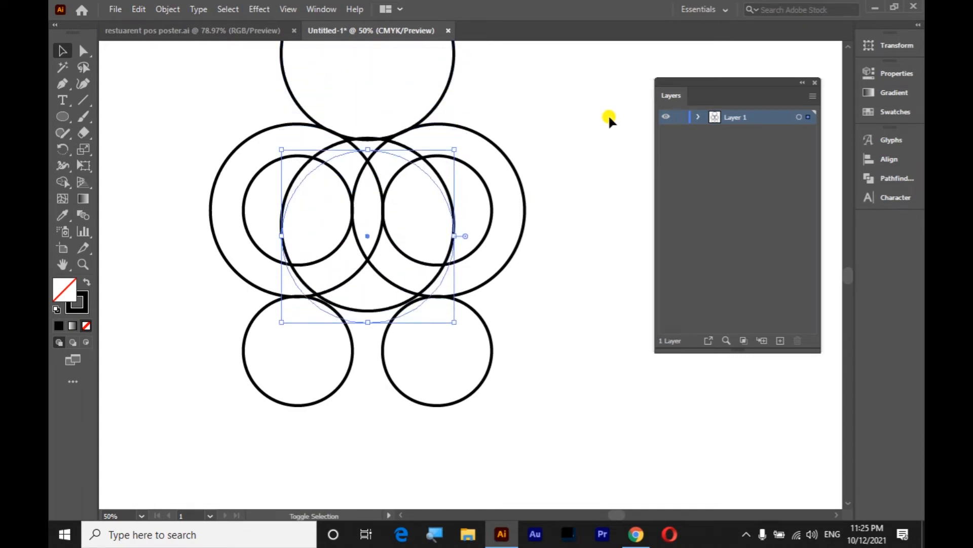
key("shift+Down")
key("shift+Down")
key("shift+Down")
key("shift+Down")
key("shift+Down")
key("shift+Down")
key("shift+Down")
key("shift+Down")
key("shift+Down")
key("shift+Down")
key("shift+Down")
key("shift+Down")
key("shift+Down")
key("shift+Down")
key("shift+Down")
key("shift+Down")
key("shift+Down")
key("shift+Down")
key("shift+Down")
key("shift+Down")
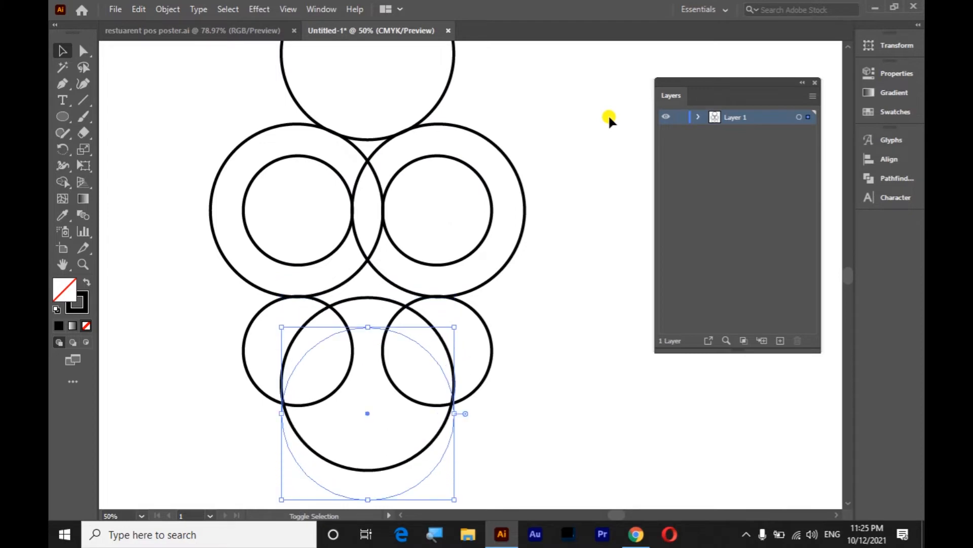
key("shift+Down")
key("shift+Down")
key("shift+Down")
key("shift+Down")
key("shift+Down")
key("shift+Down")
key("shift+Down")
key("shift+Down")
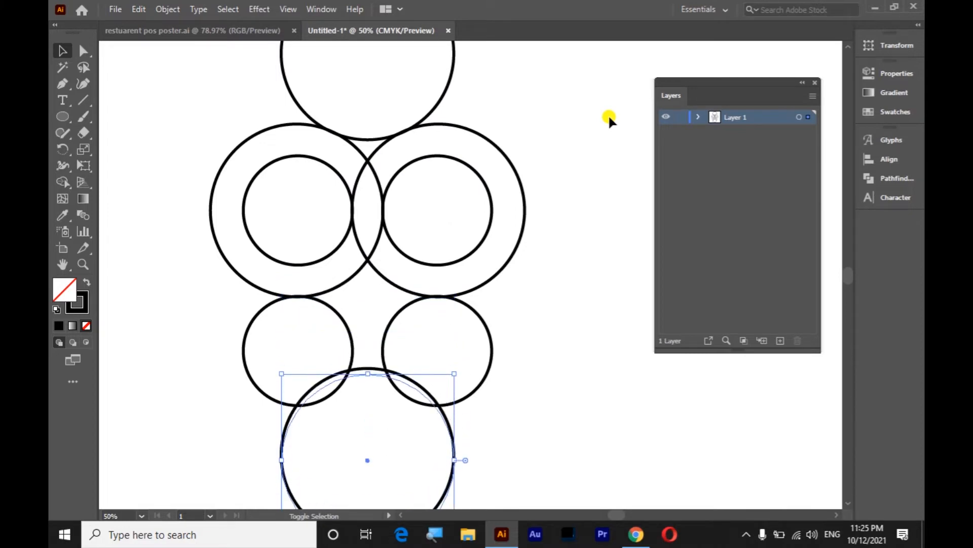
key("shift+Down")
key("shift+Down")
key("shift+Down")
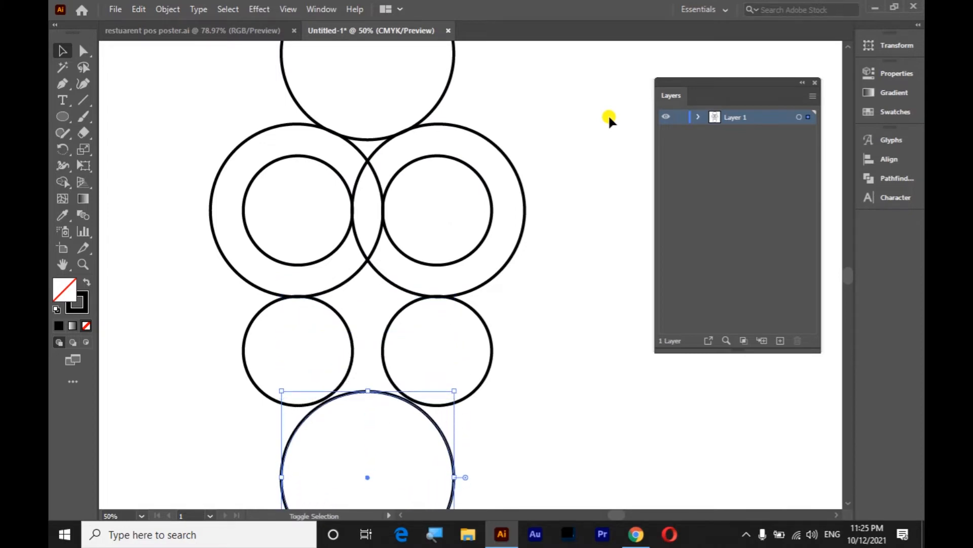
key("shift+Up")
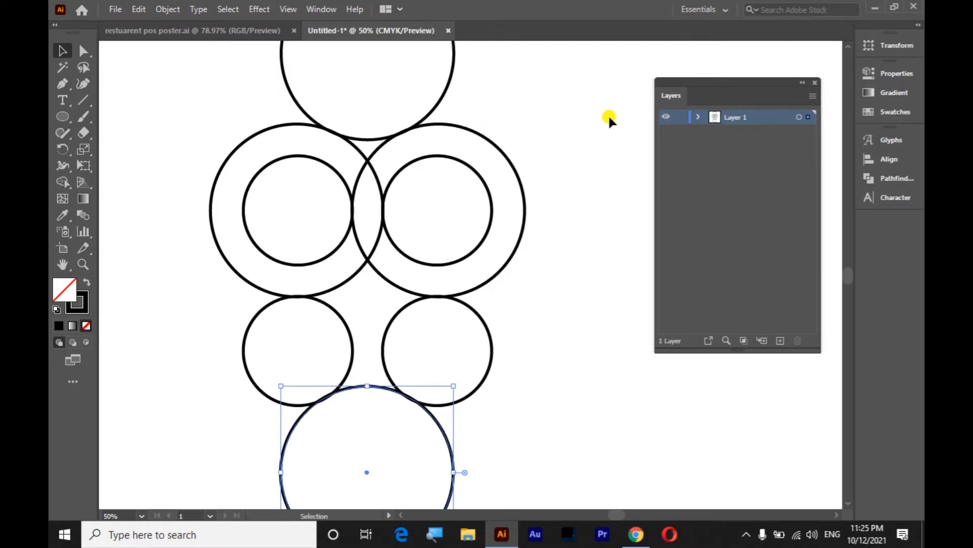
left_click(556, 355)
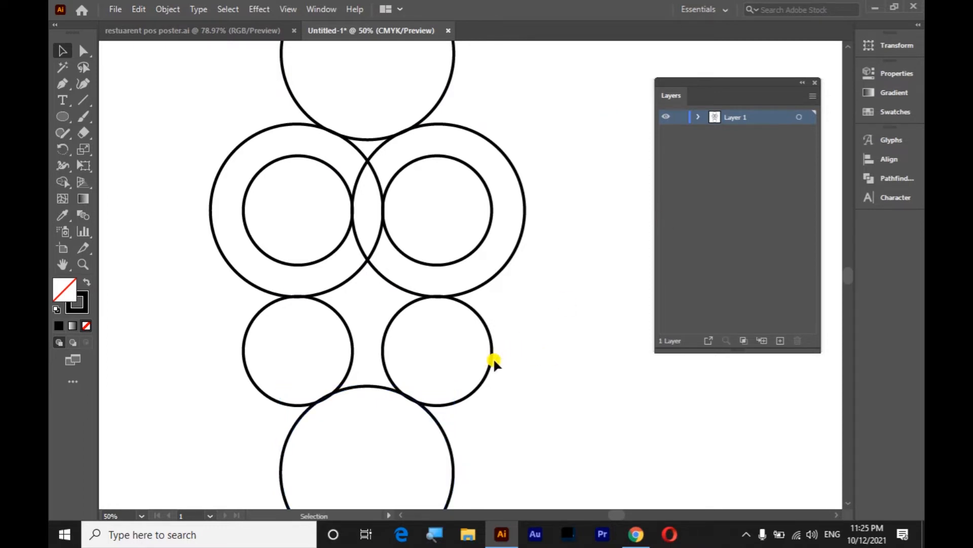
- Move the two lower small circles slightly inward, by the same amount, towards the vertical centre line
left_click(493, 358)
key("shift+Left")
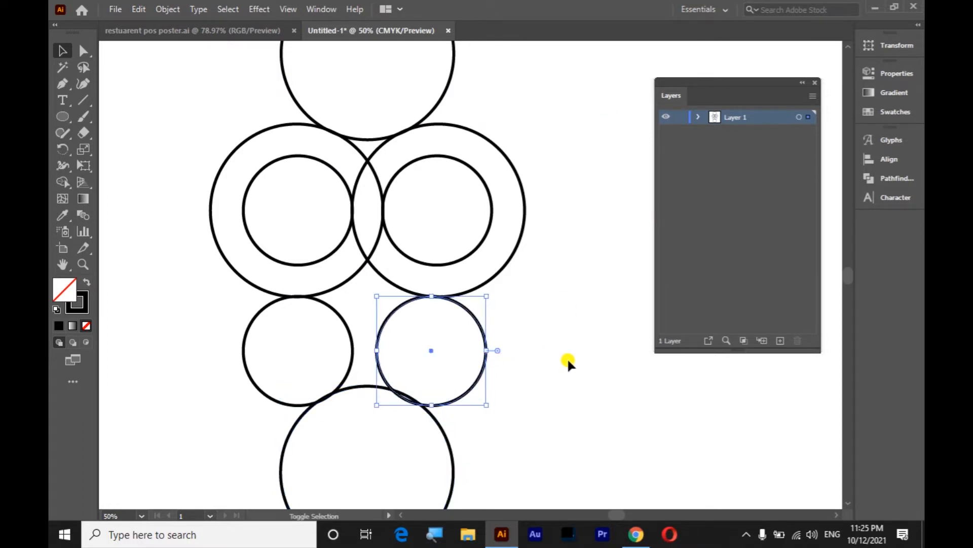
left_click(347, 374)
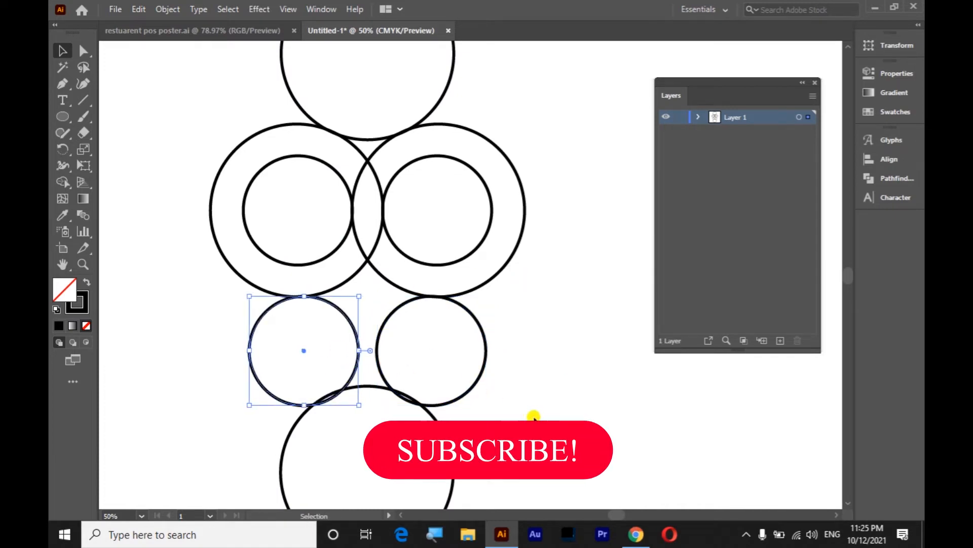
- Nudge the bottom large circle down until its upper edge just touches the two lower small circles
left_click(453, 471)
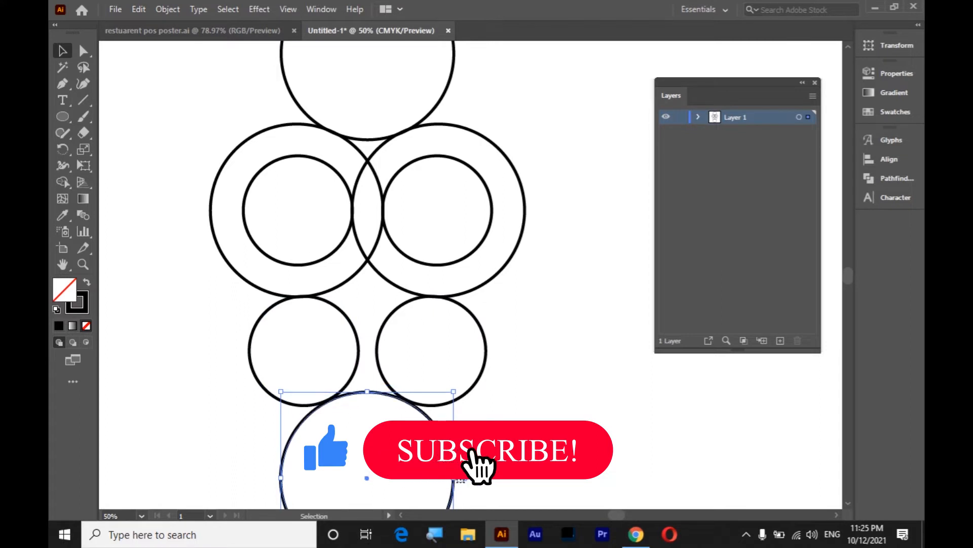
key("shift+Down")
key("Up")
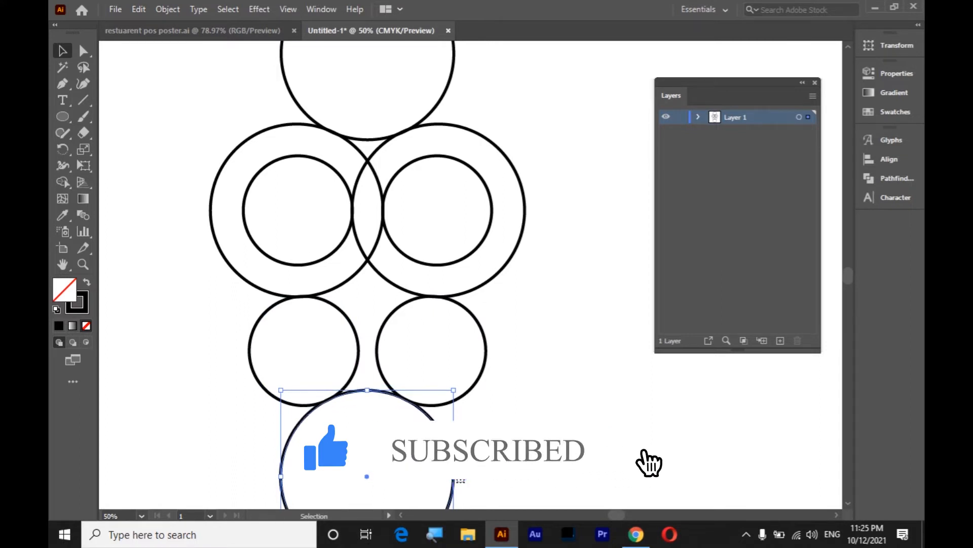
key("Left")
- Duplicate the right large circle and move the copy right and slightly down so it overlaps the original's right side as a bite
left_click(504, 267)
left_click(511, 254)
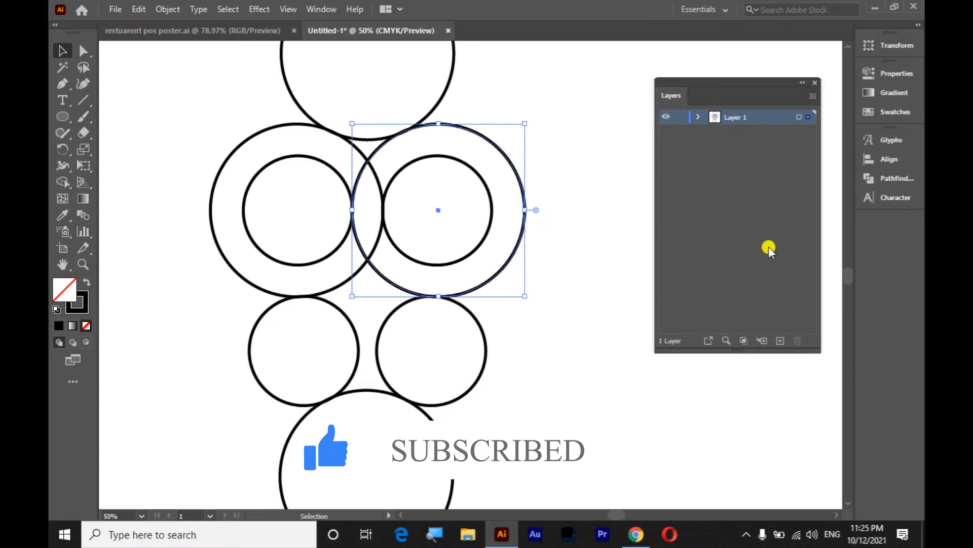
key("ctrl+c")
key("ctrl+f")
key("shift+Right")
key("shift+Right")
key("shift+Right")
key("shift+Right")
key("shift+Right")
key("shift+Right")
key("shift+Right")
key("shift+Right")
key("shift+Right")
key("shift+Right")
key("shift+Right")
key("shift+Right")
key("shift+Right")
key("shift+Right")
key("shift+Right")
key("shift+Right")
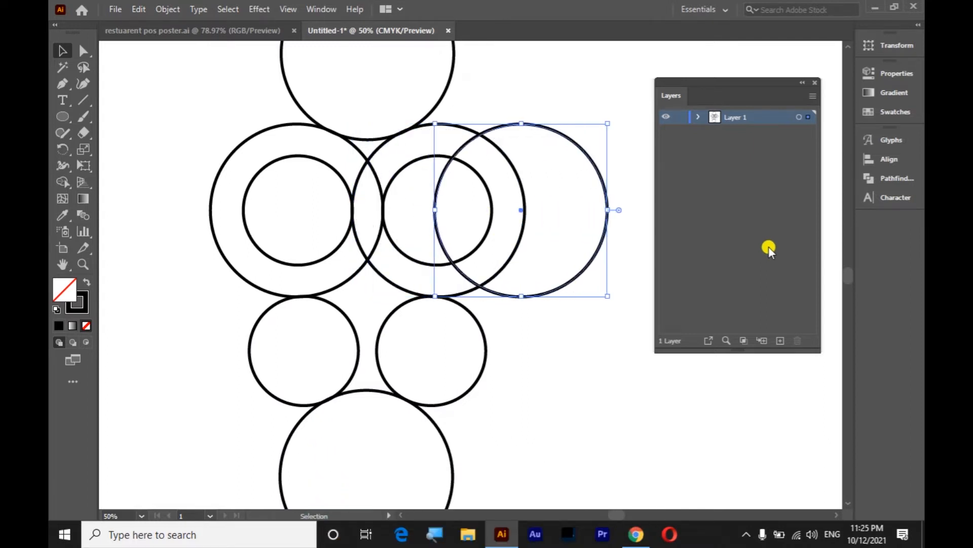
key("shift+Right")
key("shift+Right")
key("shift+Right")
key("shift+Right")
key("shift+Right")
key("shift+Right")
key("shift+Right")
key("shift+Down")
key("shift+Down")
key("shift+Down")
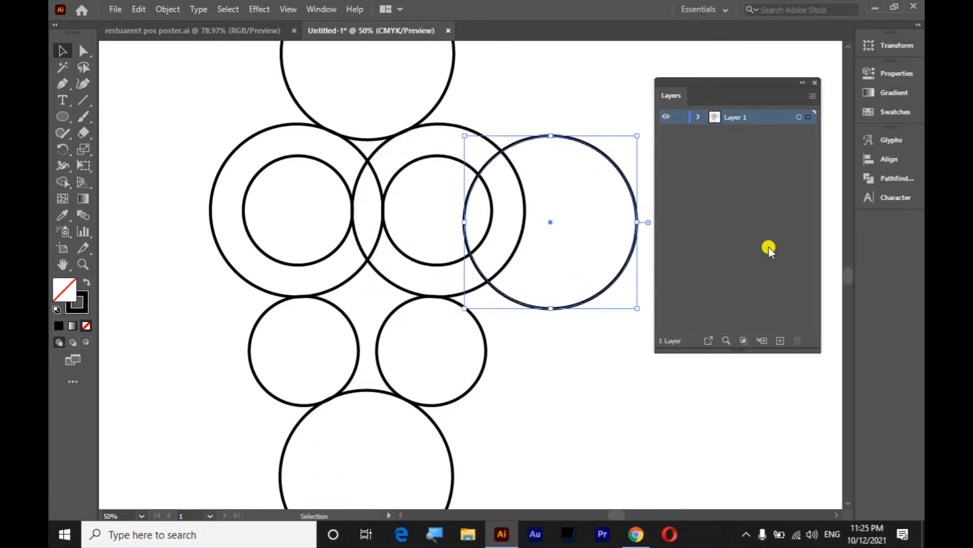
left_click(582, 391)
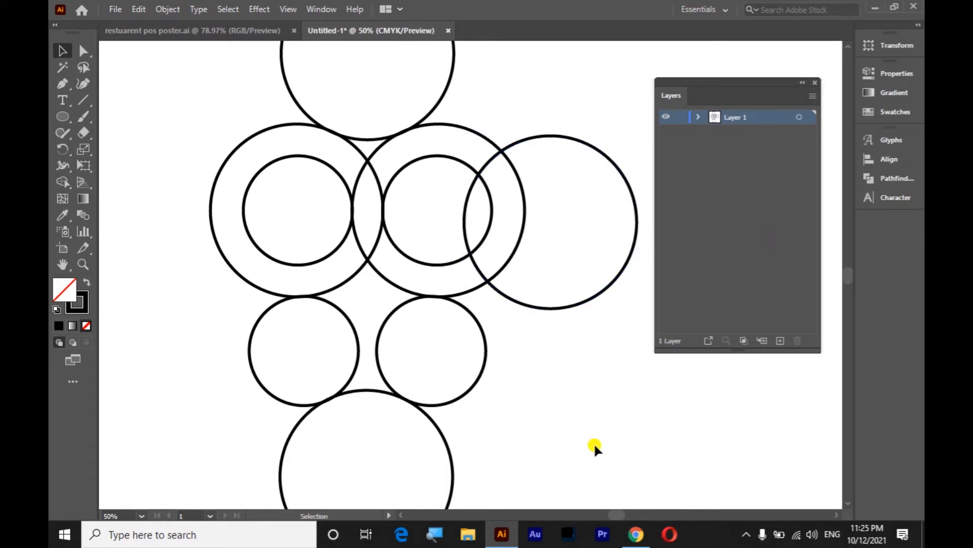
- Draw a circle centred on the lower intersection of the two large circles, big enough to enclose them and the lower small circles
left_click(81, 264)
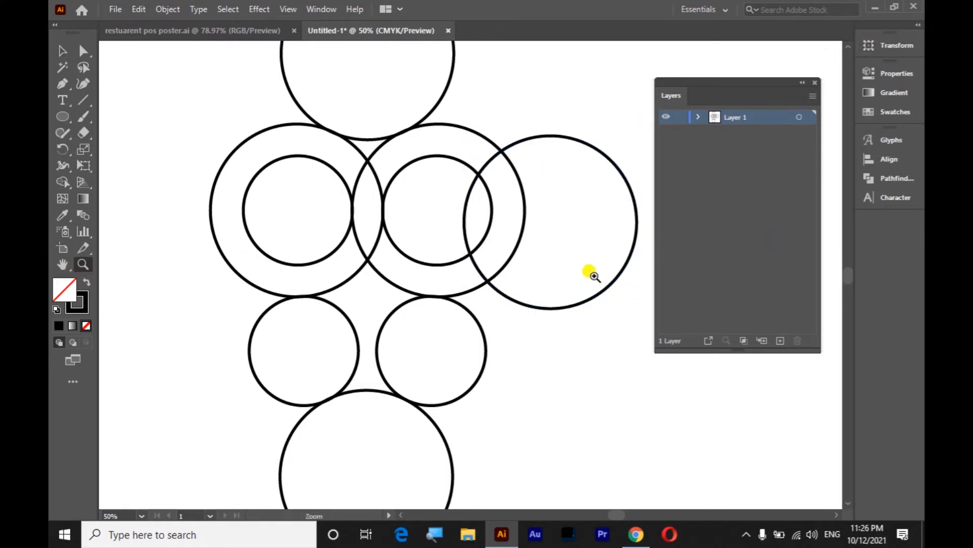
left_click(402, 257, "alt")
left_click(62, 264)
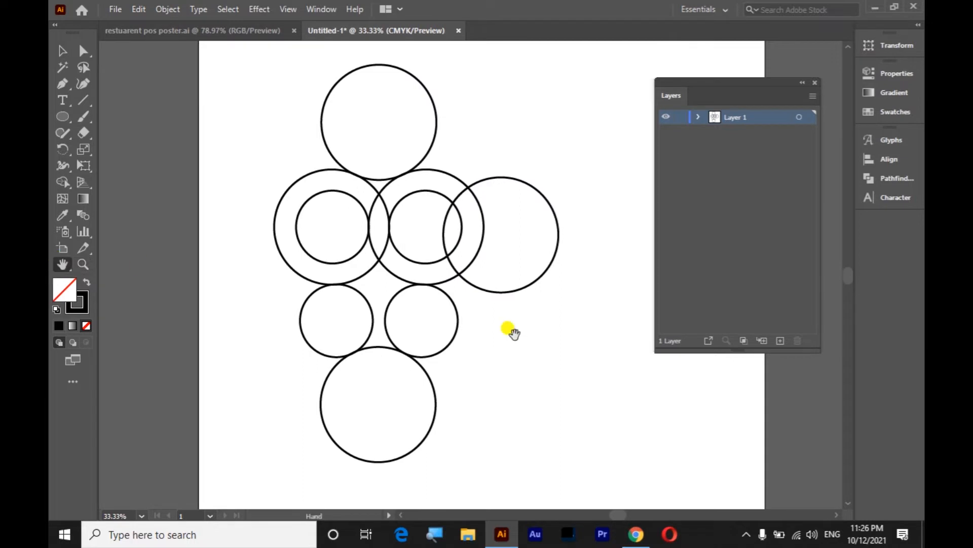
left_click_drag(508, 330, 471, 344)
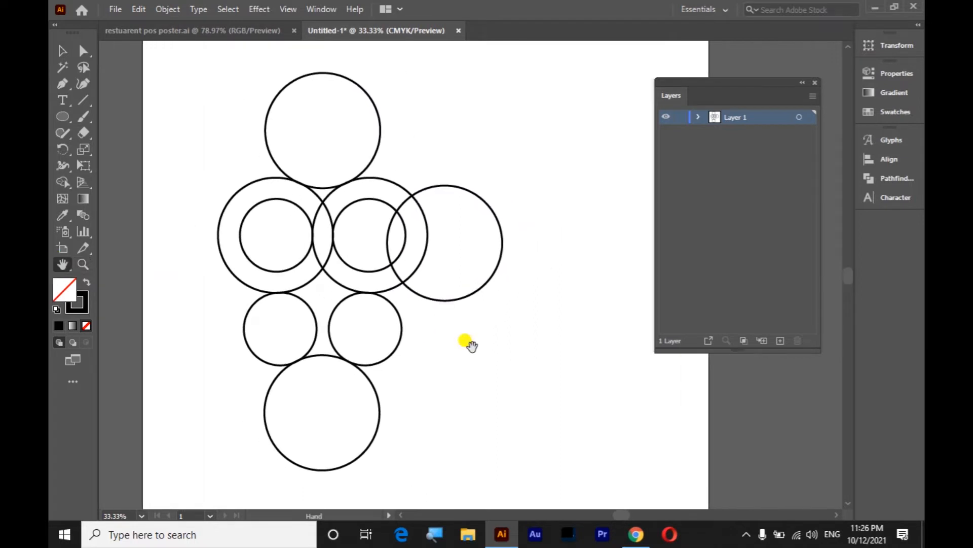
left_click(63, 116)
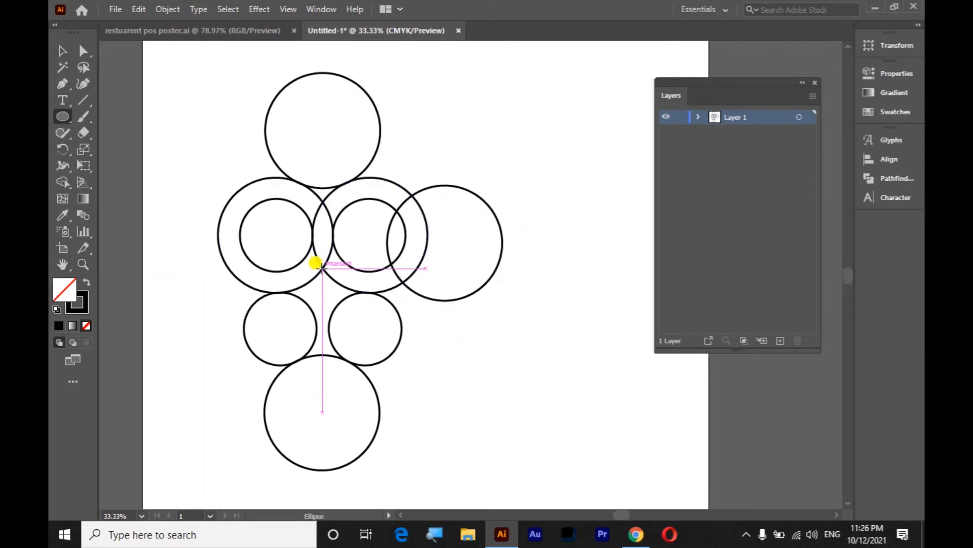
left_click_drag(321, 265, 391, 381)
- Nudge the enclosing circle up and slightly right until it fits evenly around the inner circles
key("Up")
key("Up")
key("Up")
key("Up")
key("Up")
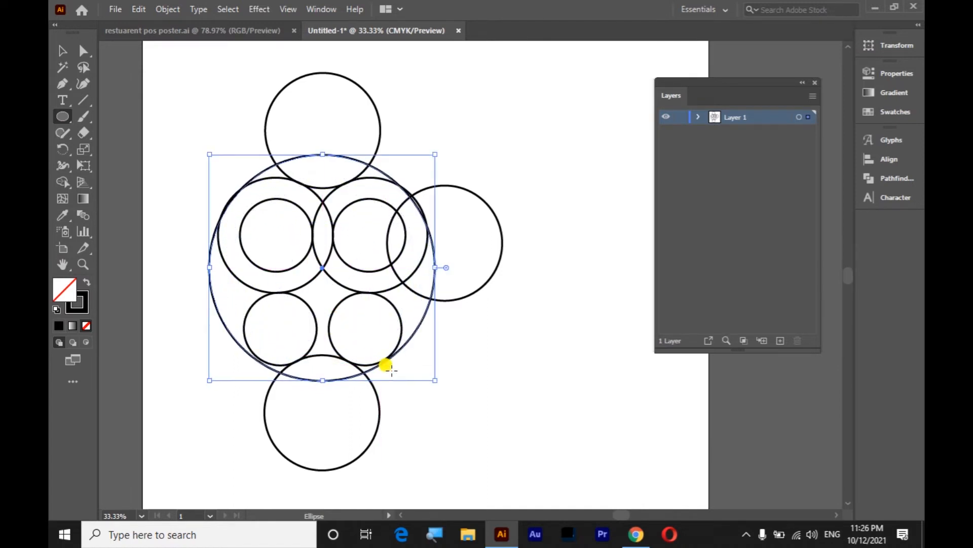
key("Right")
key("Up")
key("Right")
key("Right")
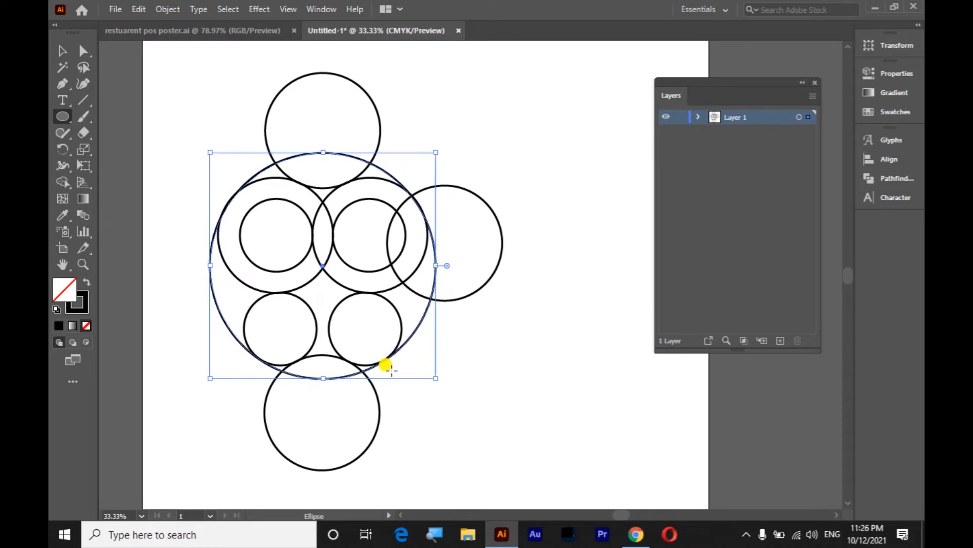
key("Up")
key("Right")
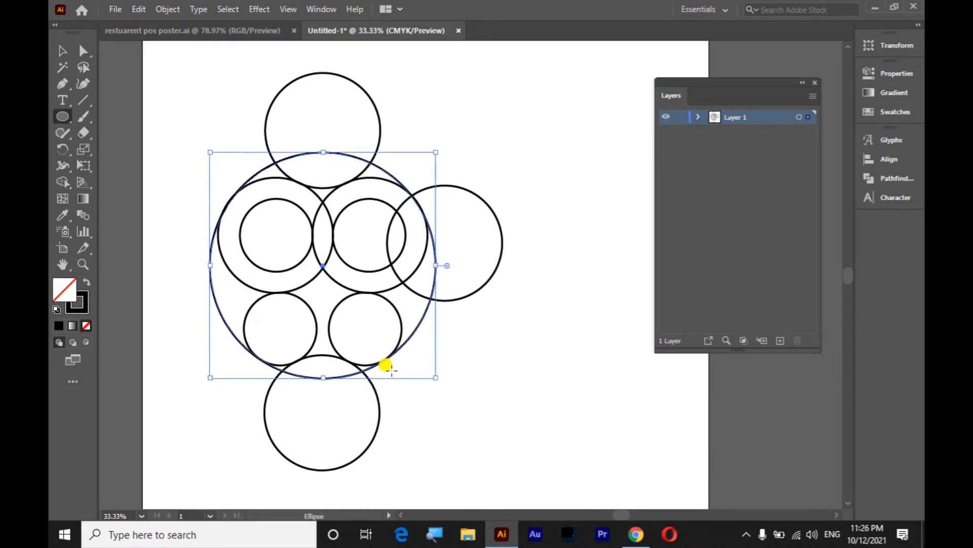
left_click(63, 51)
left_click(242, 73)
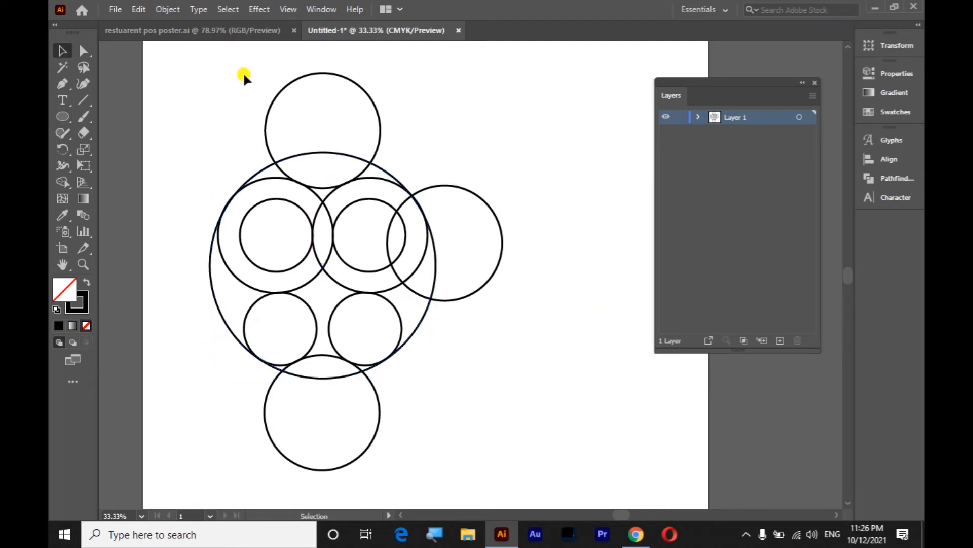
- Merge the inner regions of all circles with Shape Builder into one black-filled apple body, leaving out the top, bottom and bite circles
left_click_drag(180, 58, 526, 403)
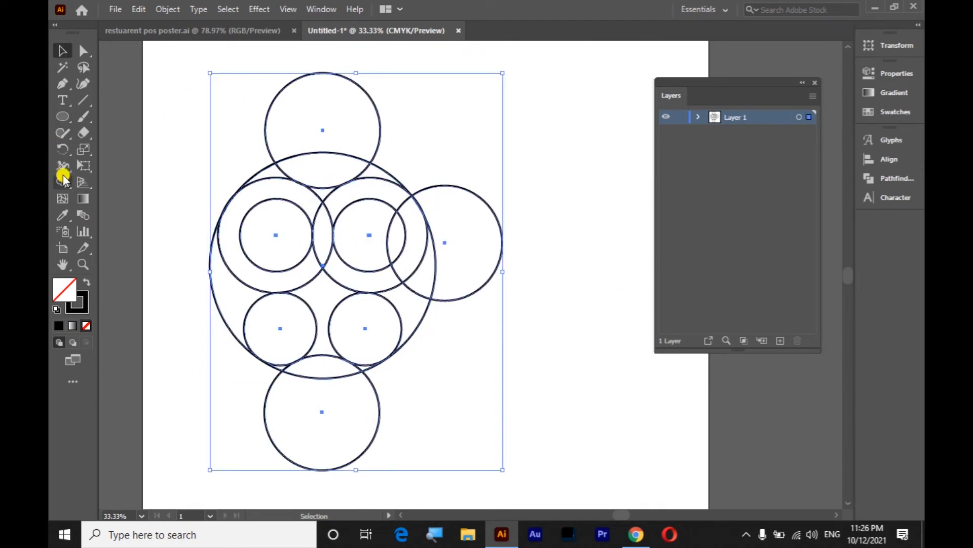
mouse_move(63, 182)
left_mouse_down()
mouse_move(155, 199)
mouse_move(130, 184)
left_mouse_up()
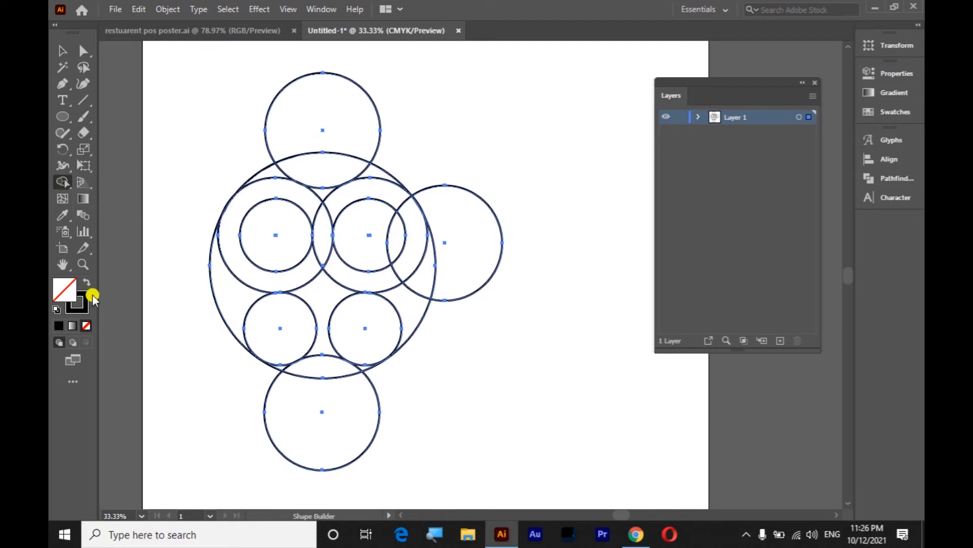
left_click(84, 284)
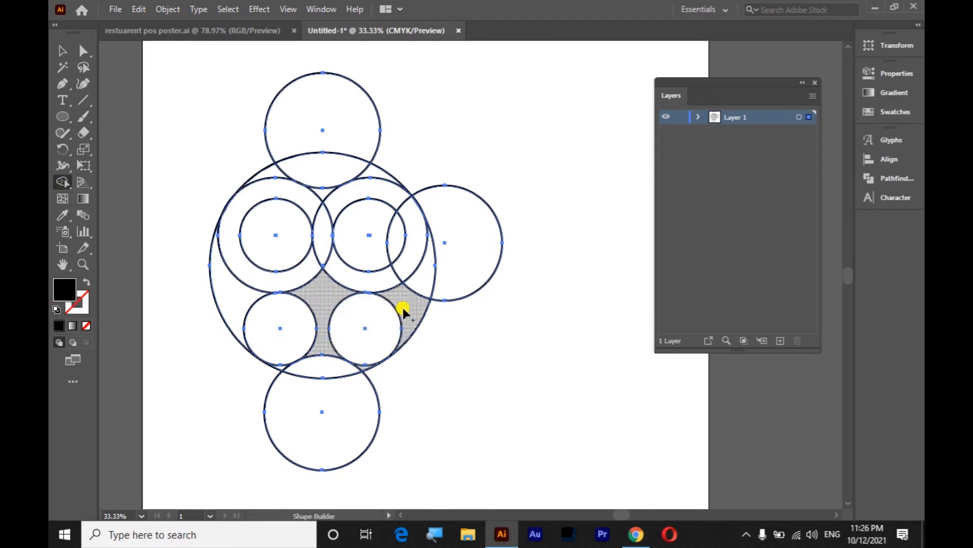
mouse_move(270, 190)
left_mouse_down()
mouse_move(274, 235)
mouse_move(241, 271)
mouse_move(242, 304)
mouse_move(363, 333)
mouse_move(376, 307)
mouse_move(366, 191)
mouse_move(326, 243)
mouse_move(312, 318)
left_mouse_up()
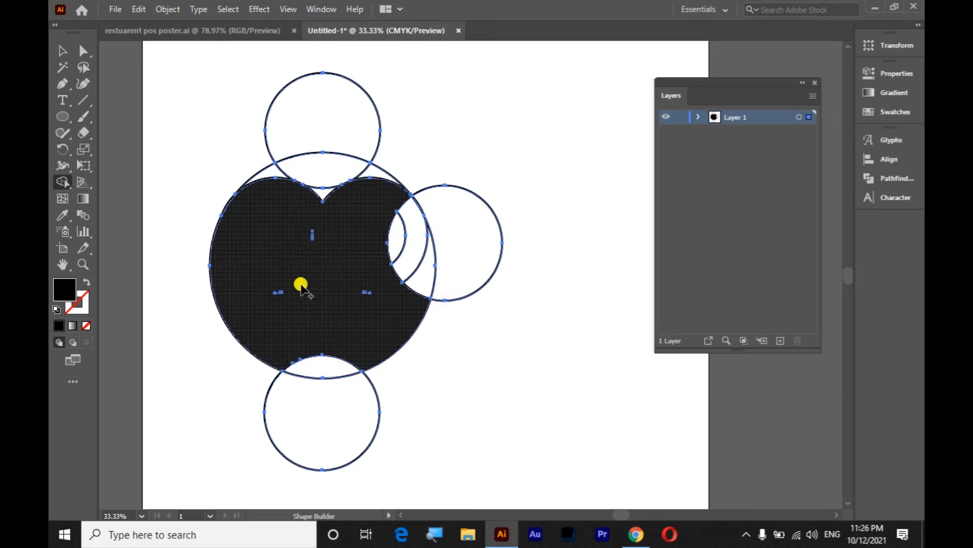
mouse_move(293, 229)
left_mouse_down()
mouse_move(277, 303)
mouse_move(275, 289)
mouse_move(359, 293)
mouse_move(368, 281)
mouse_move(370, 302)
left_mouse_up()
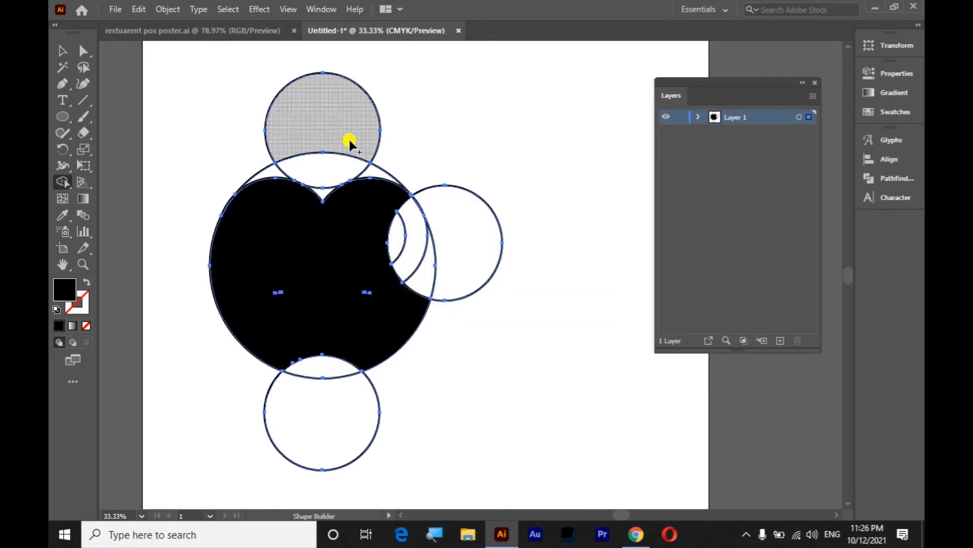
- Remove the top, bite and bottom circles and the leftover slivers above the apple body with Shape Builder
mouse_move(386, 100)
left_mouse_down()
mouse_move(295, 101)
mouse_move(241, 133)
mouse_move(252, 152)
mouse_move(281, 127)
mouse_move(233, 111)
mouse_move(310, 165)
left_mouse_up()
left_click_drag(237, 160, 266, 169)
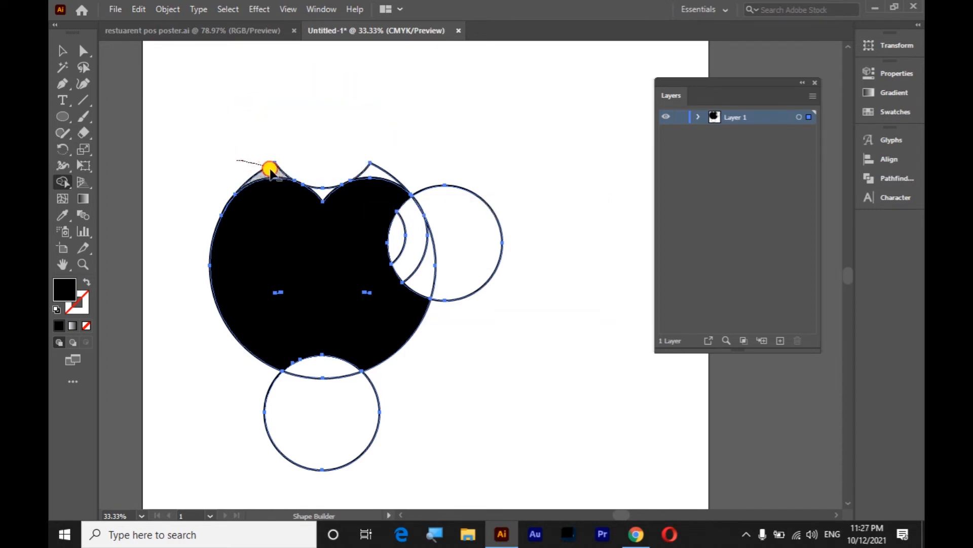
mouse_move(380, 156)
left_mouse_down()
mouse_move(379, 171)
mouse_move(355, 164)
left_mouse_up()
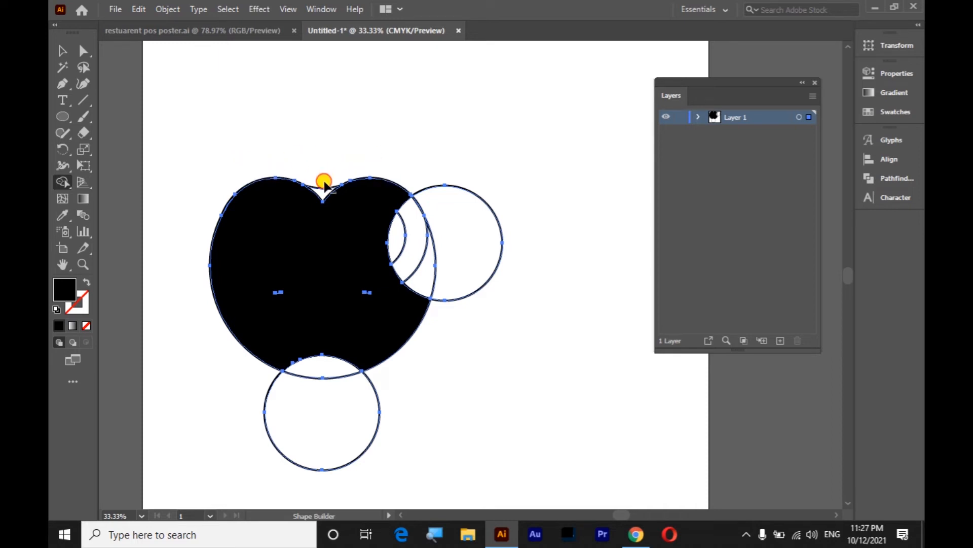
mouse_move(476, 189)
left_mouse_down()
mouse_move(453, 230)
mouse_move(400, 238)
left_mouse_up()
left_click_drag(381, 430, 332, 373)
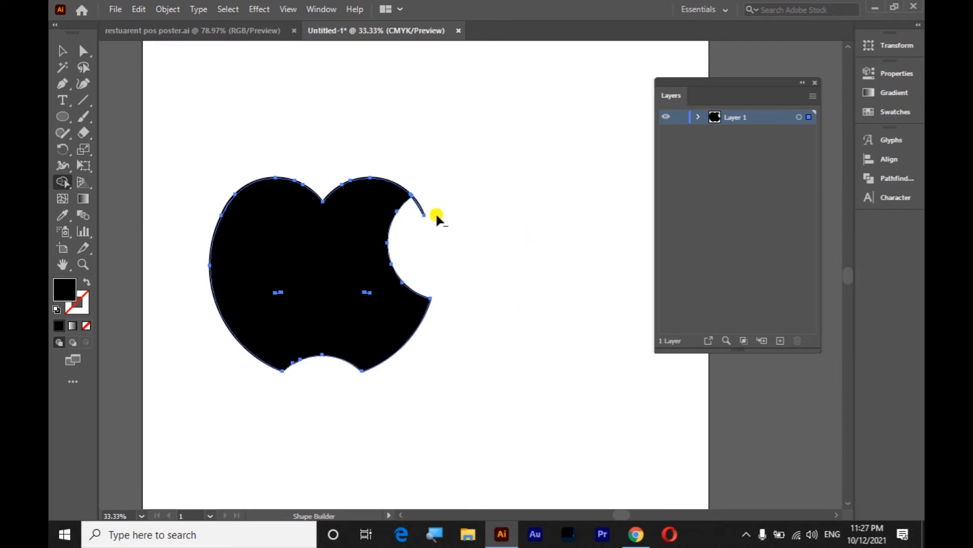
- Remove the thin sliver beside the bite and absorb the small leftover regions inside the apple body with Shape Builder
left_click(413, 227, "alt")
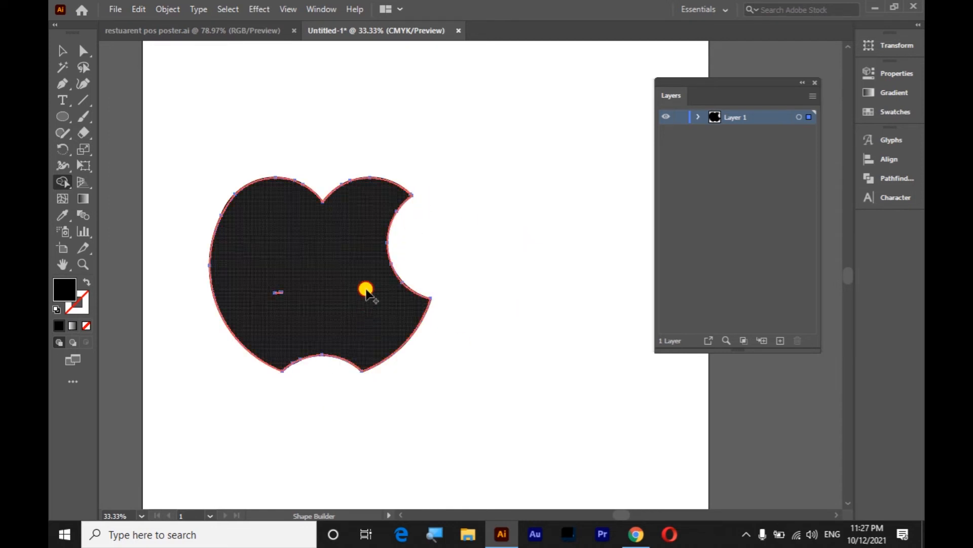
left_click(299, 304)
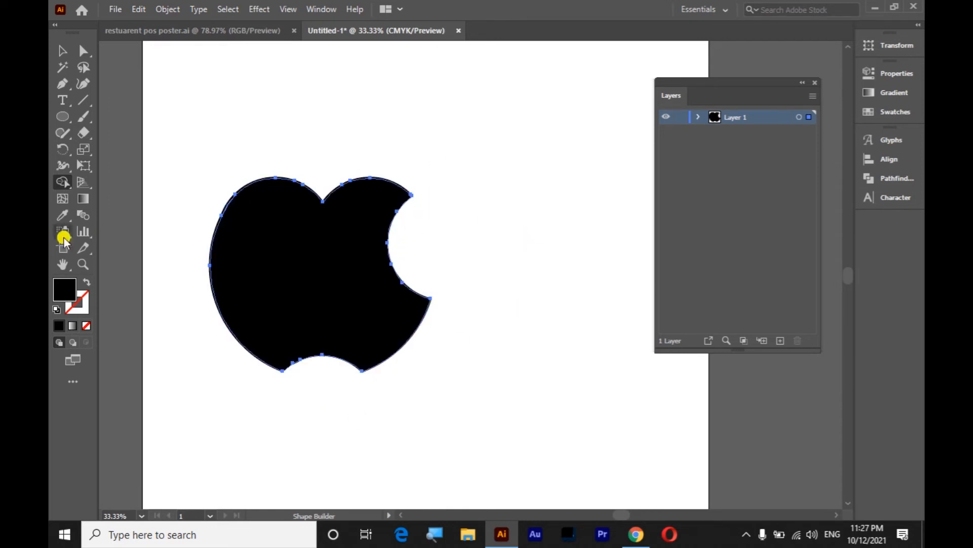
- Round the two pointed bottom corners of the apple into smooth lobes with Direct Selection
left_click(84, 264)
left_click_drag(181, 141, 446, 451)
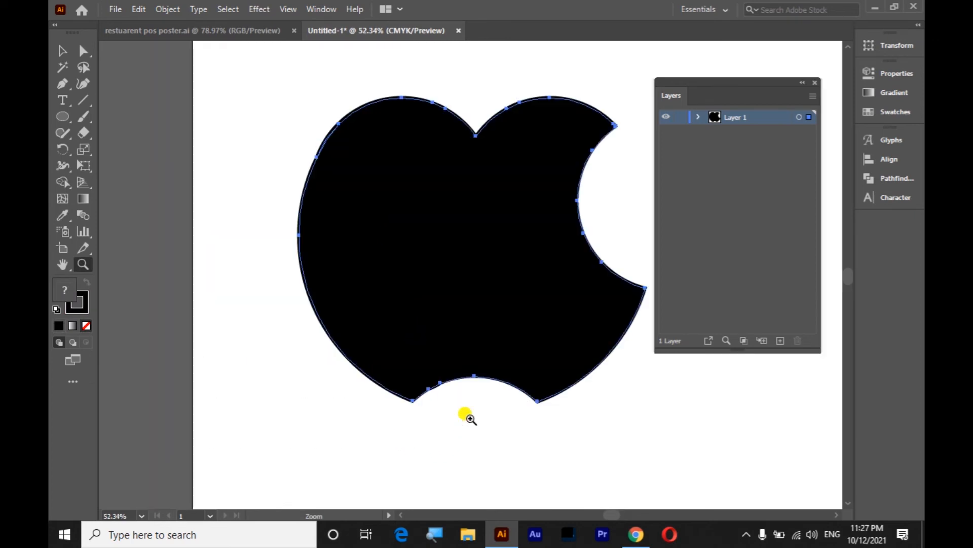
left_click(83, 51)
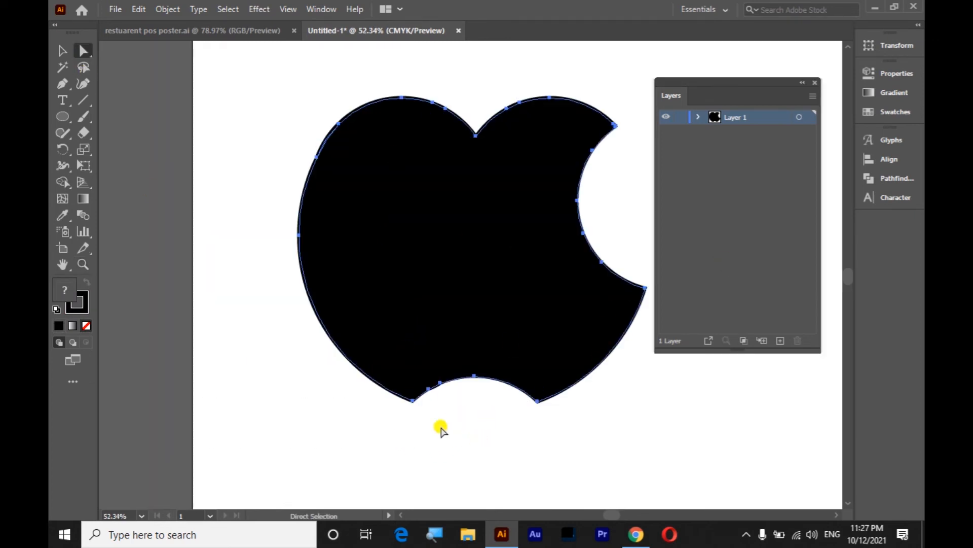
left_click(439, 426)
left_click(415, 402)
left_click_drag(411, 388, 402, 316)
left_click(538, 398)
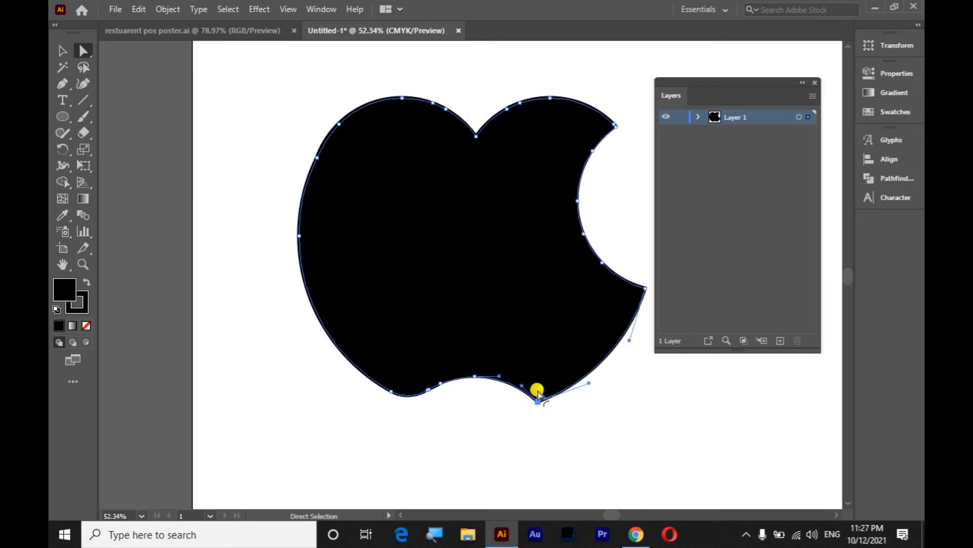
left_click_drag(540, 391, 554, 349)
left_click(639, 224)
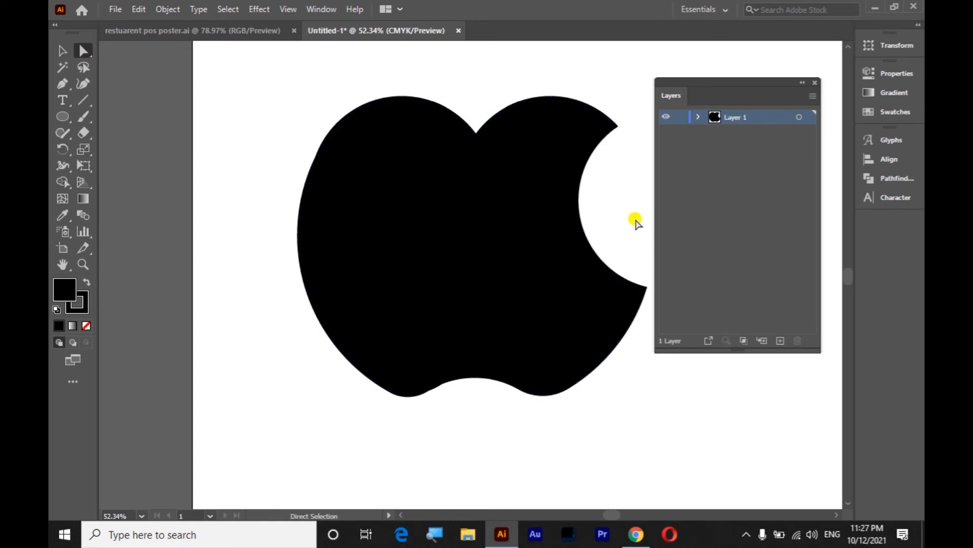
- Round the sharp notch at the apple's top centre into a shallow smooth dip
left_click(475, 130)
left_click_drag(473, 124, 474, 48)
left_click(563, 71)
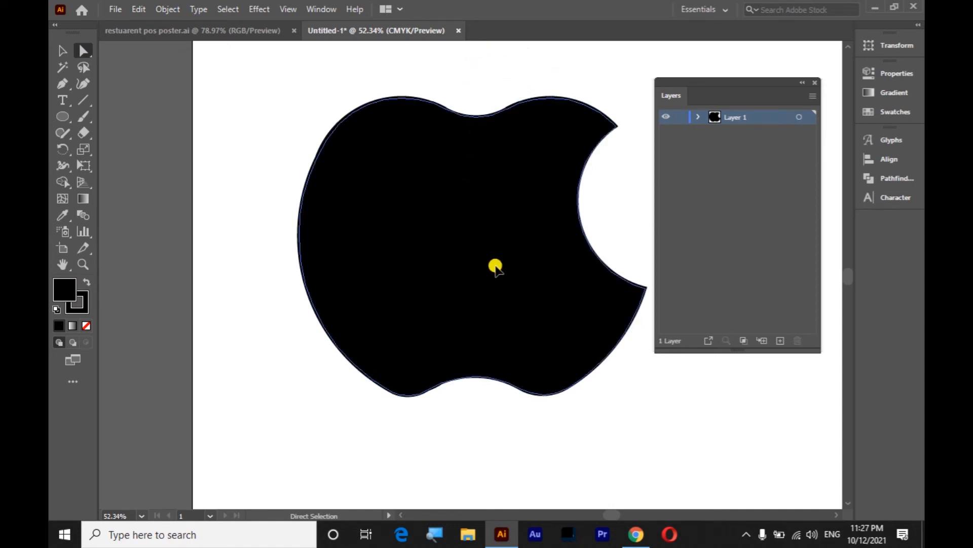
- Narrow the apple slightly from its left side and delete the stray arc beside its upper-left shoulder
left_click(496, 267)
left_click(62, 51)
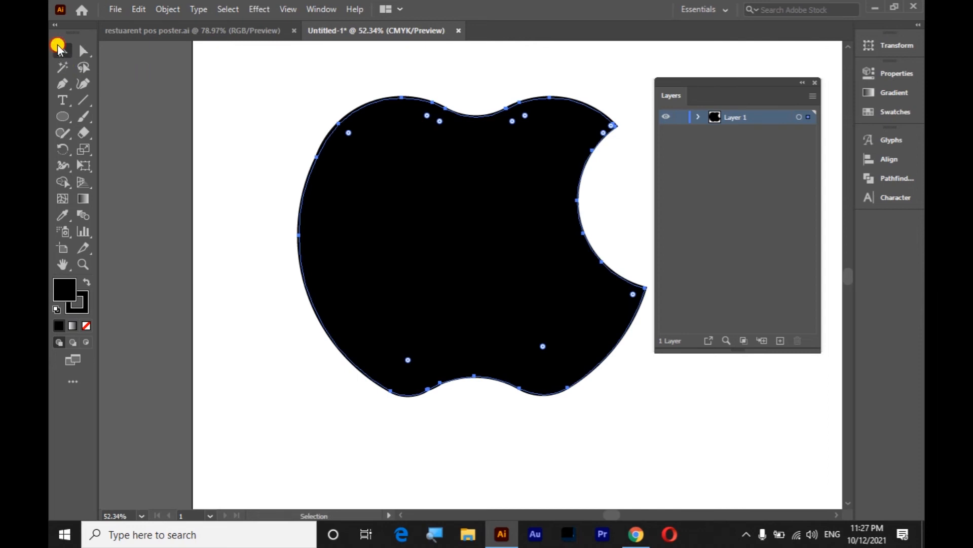
left_click(299, 82)
left_click(303, 248)
left_click_drag(304, 243, 311, 245)
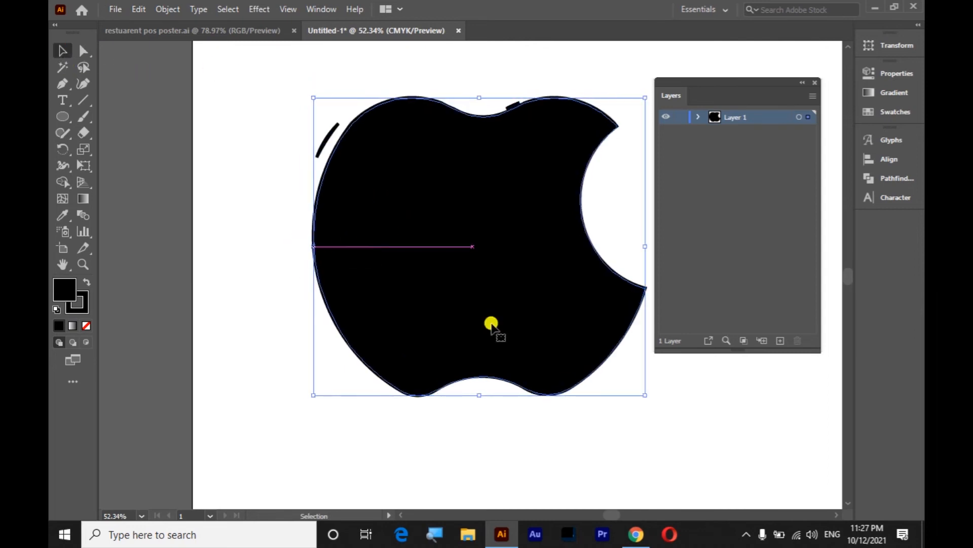
left_click_drag(282, 96, 325, 152)
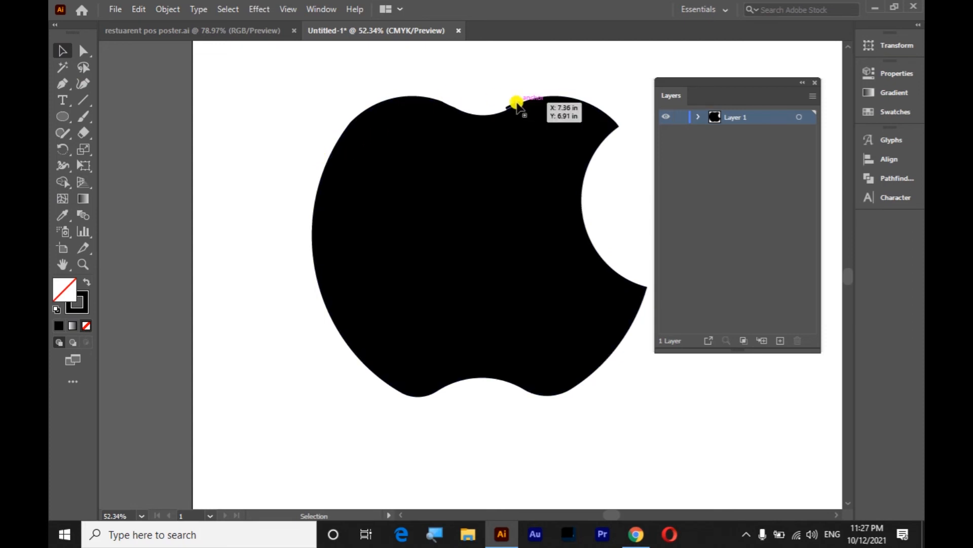
key("Delete")
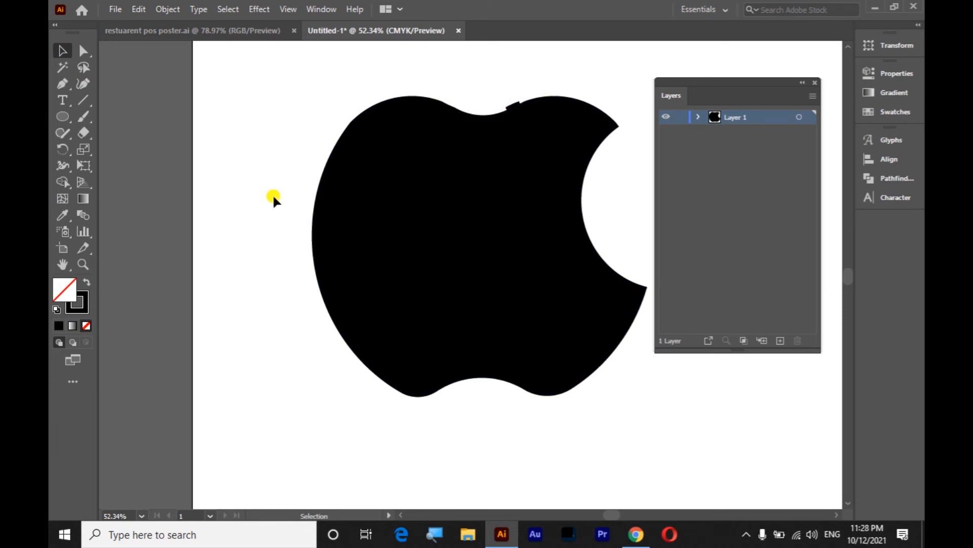
- Delete the stray stroke segment on the outline just right of the apple's top dip
left_click(63, 263)
left_click_drag(485, 236, 399, 276)
left_click(81, 266)
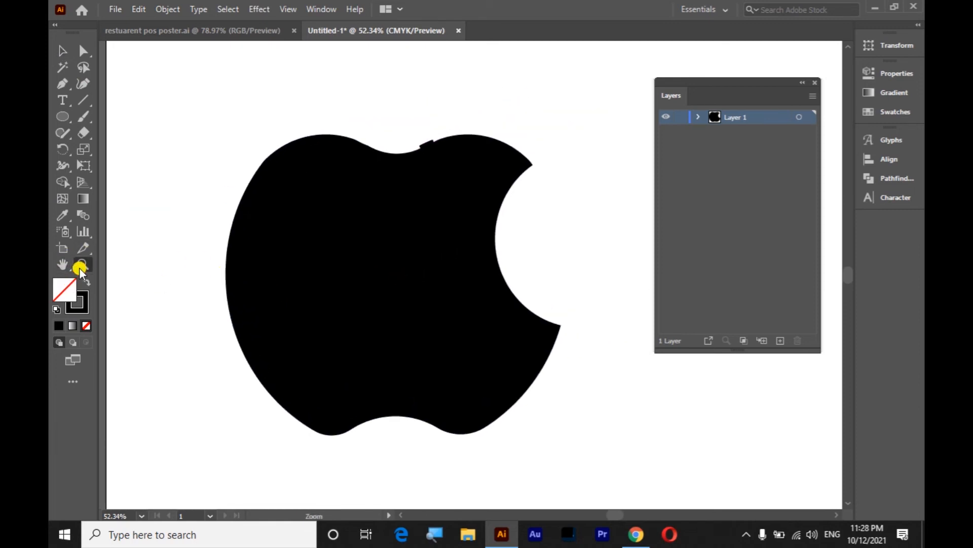
left_click(433, 163)
left_click(531, 484)
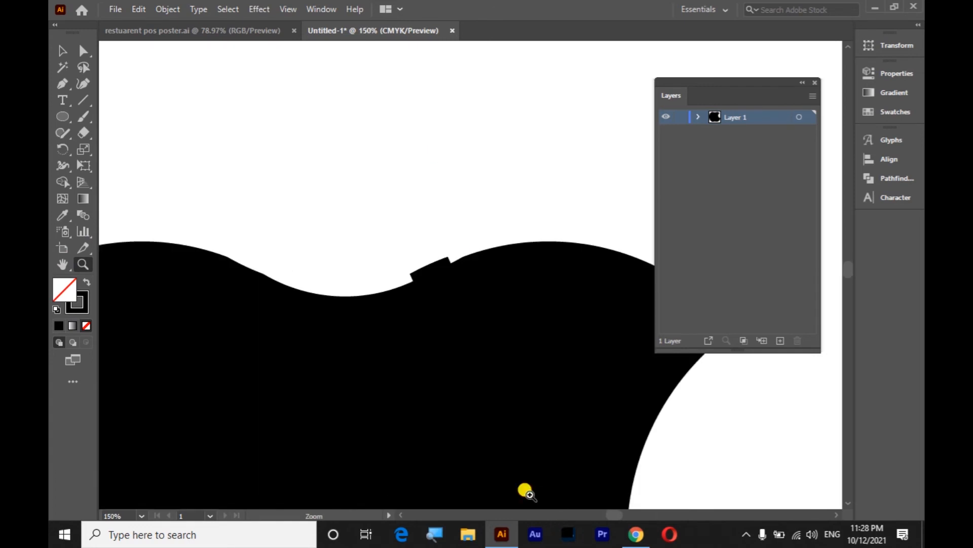
left_click(83, 50)
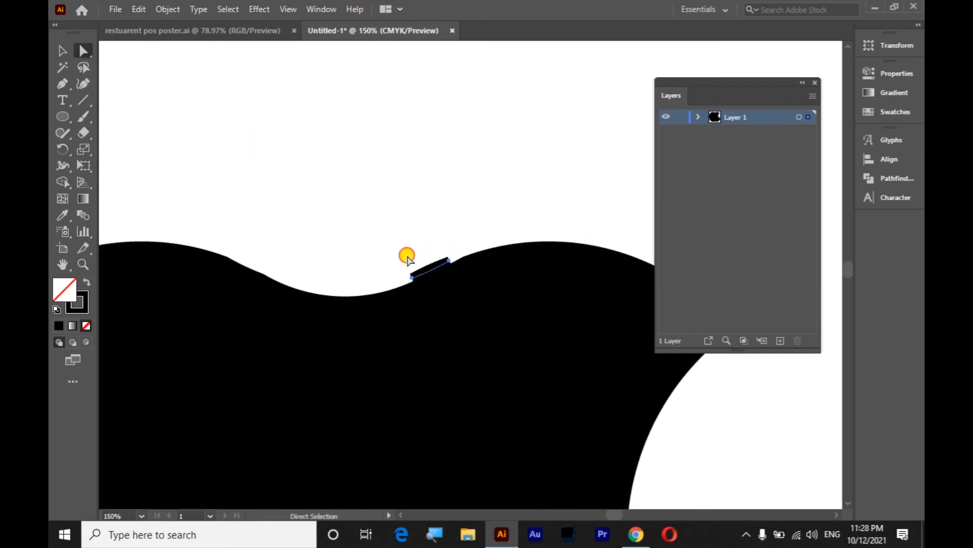
left_click_drag(444, 273, 449, 273)
key("Delete")
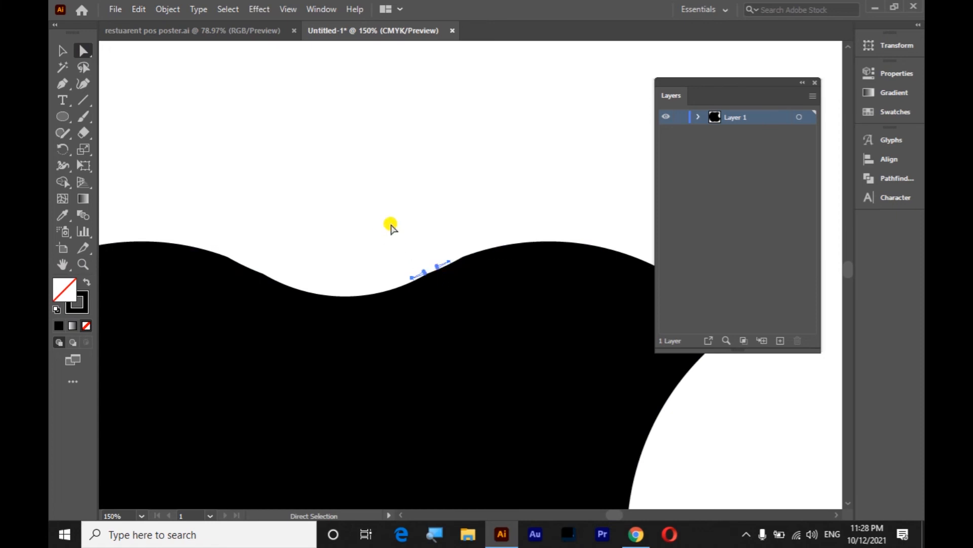
left_click(392, 225)
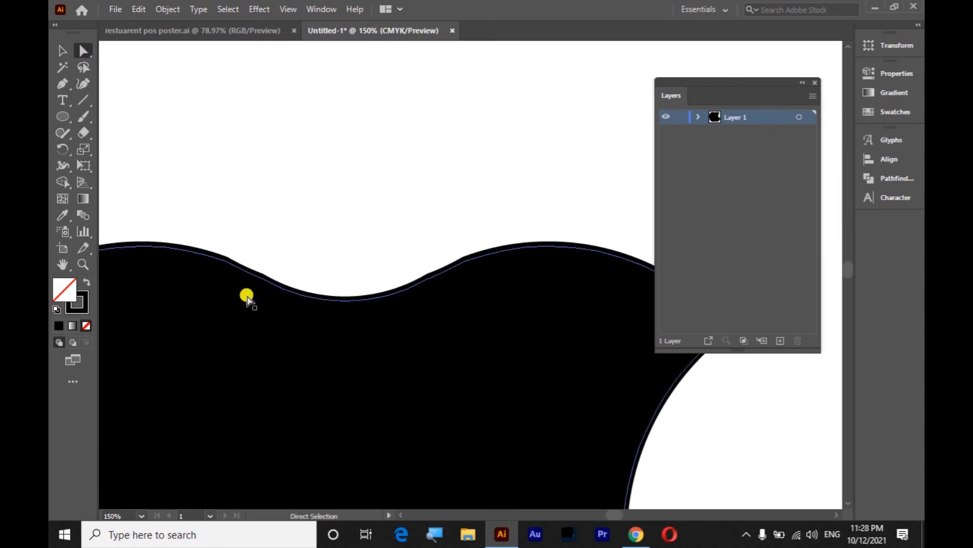
- Draw a small circle above the apple and place a copy of it to the right, partly overlapping the original
left_click(141, 515)
left_click(151, 499)
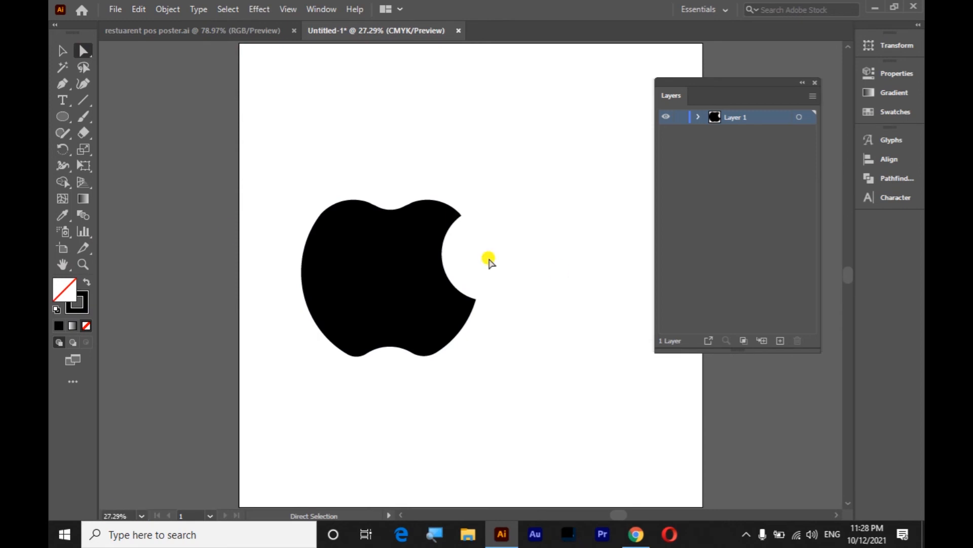
left_click(63, 51)
left_click(62, 116)
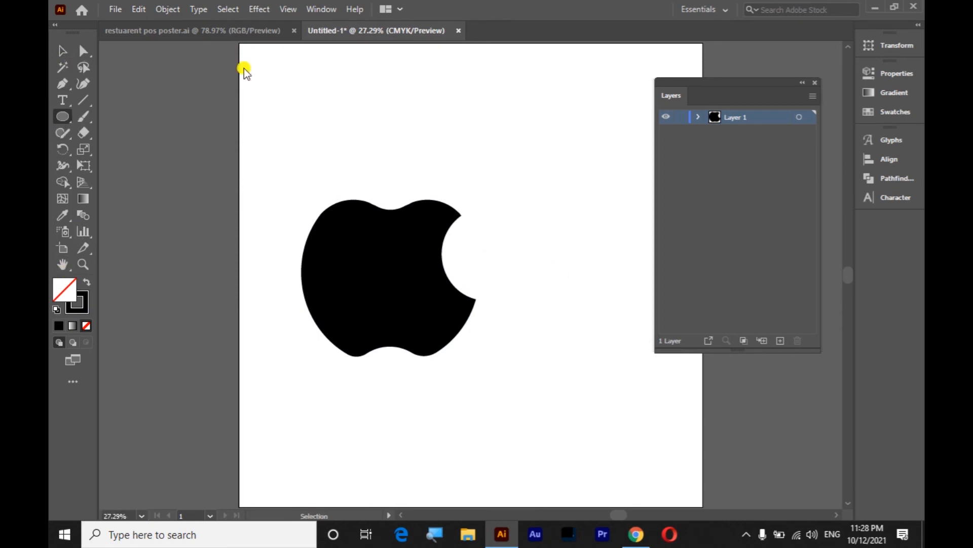
mouse_move(328, 102)
left_mouse_down()
mouse_move(362, 147)
mouse_move(357, 133)
left_mouse_up()
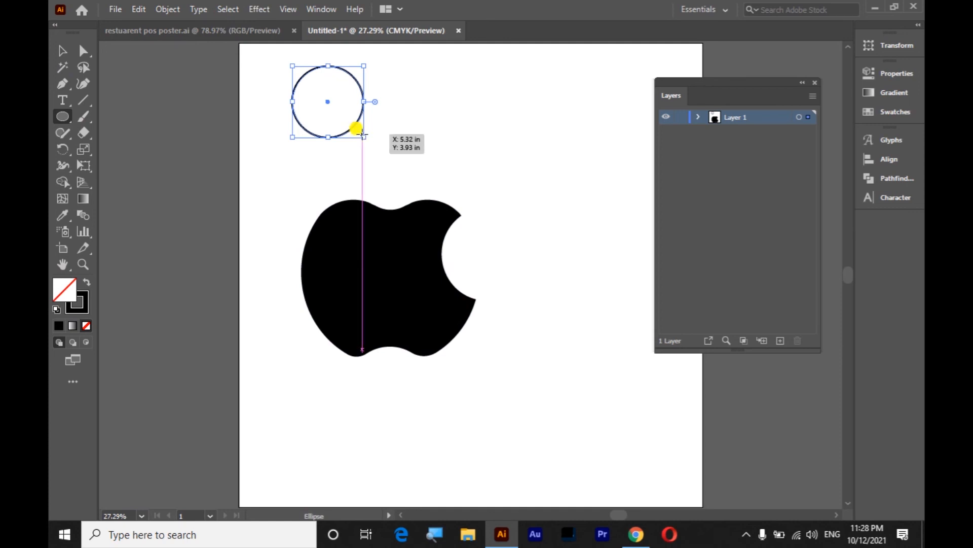
key("shift+Right")
key("shift+Right")
key("shift+Right")
key("shift+Right")
key("shift+Right")
key("shift+Right")
key("shift+Right")
key("shift+Right")
key("shift+Right")
key("shift+Right")
key("shift+Right")
key("shift+Right")
key("shift+Right")
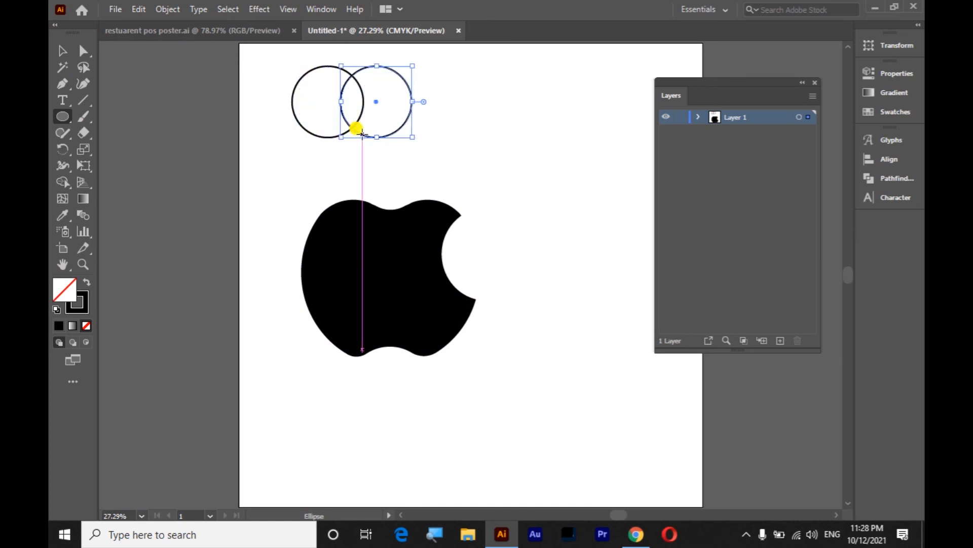
- Swap to black fill without stroke and remove both outer crescents of the small circles with Shape Builder, keeping the leaf-shaped overlap
left_click(61, 50)
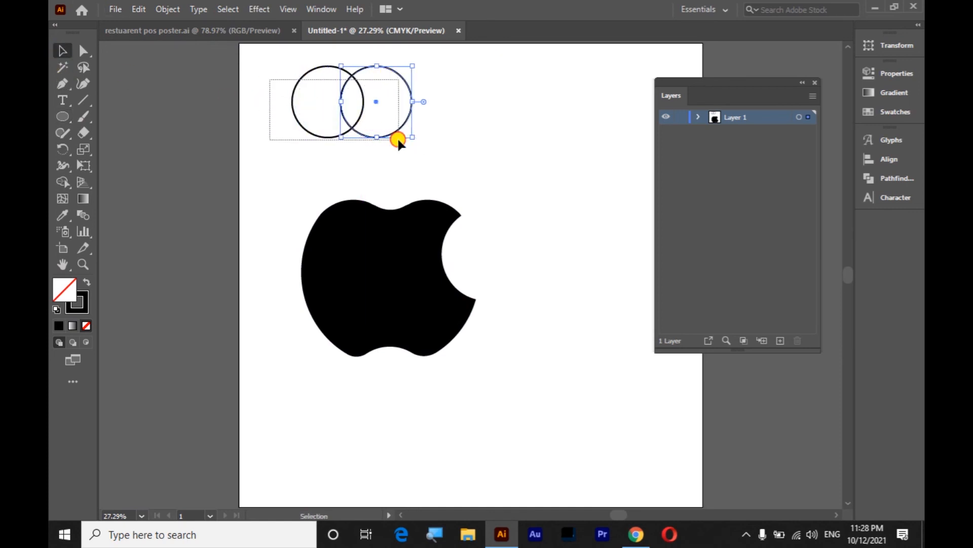
left_click_drag(399, 141, 403, 138)
left_click(63, 181)
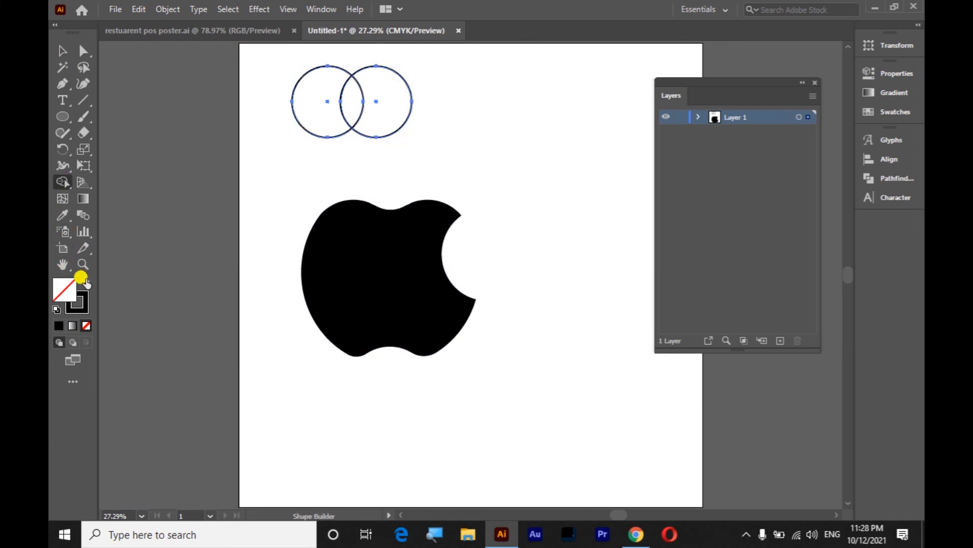
left_click(87, 282)
left_click_drag(266, 79, 305, 111)
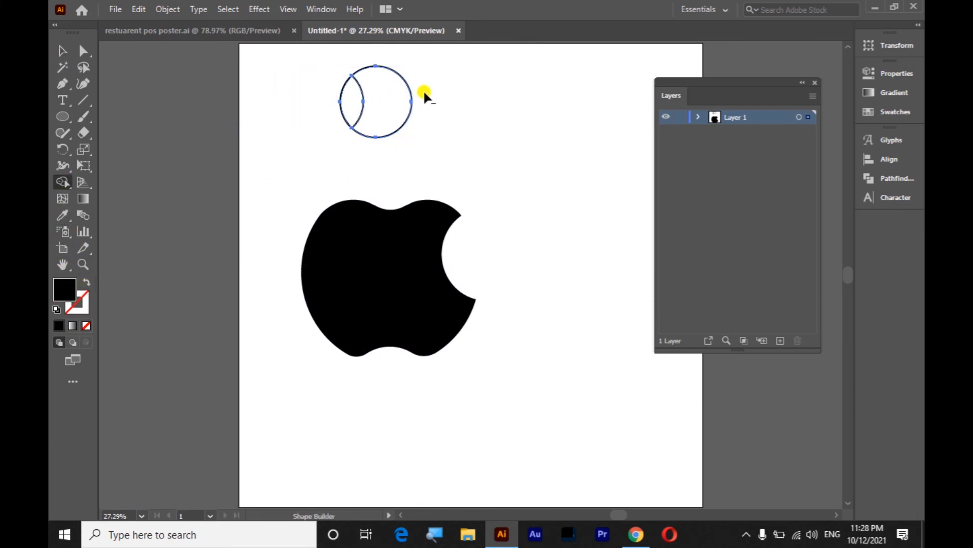
mouse_move(427, 79)
left_mouse_down()
mouse_move(394, 121)
mouse_move(358, 120)
mouse_move(353, 65)
mouse_move(361, 96)
mouse_move(375, 80)
mouse_move(401, 162)
left_mouse_up()
- Fill the leaf black, tilt it to the right and place it just above the apple's top dip
left_click(62, 51)
left_click(350, 76)
left_click(397, 65)
left_click(361, 98)
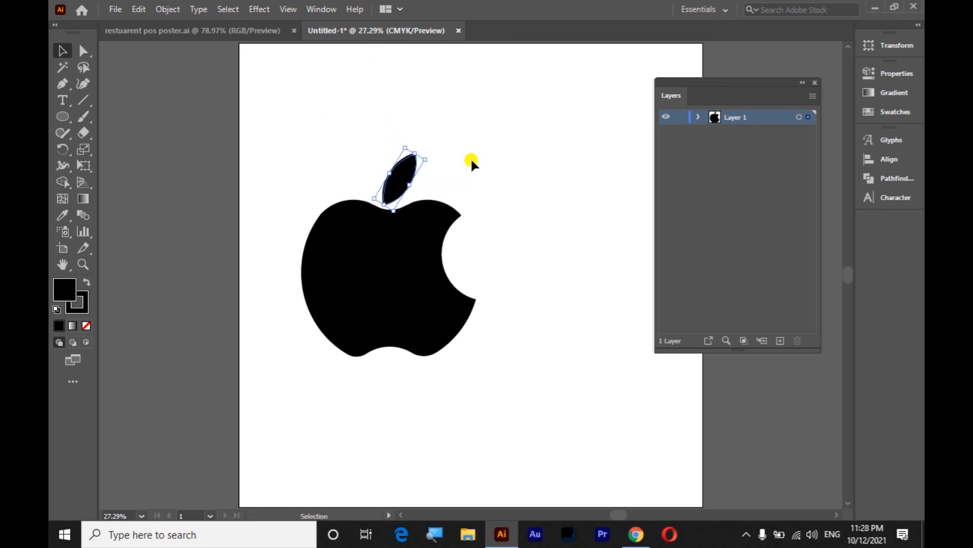
- Nudge the leaf slightly right and down so it sits centred over the dip, then deselect the artwork
key("Right")
key("Right")
key("Right")
key("Right")
key("Down")
key("Down")
key("Down")
key("Right")
key("Right")
key("Right")
key("Right")
key("Down")
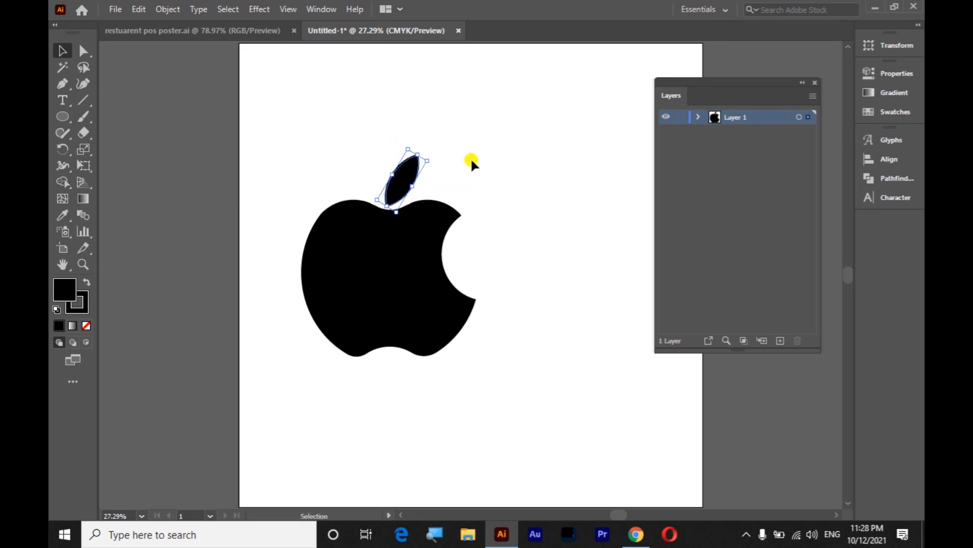
left_click_drag(266, 123, 534, 350)
left_click(529, 249)
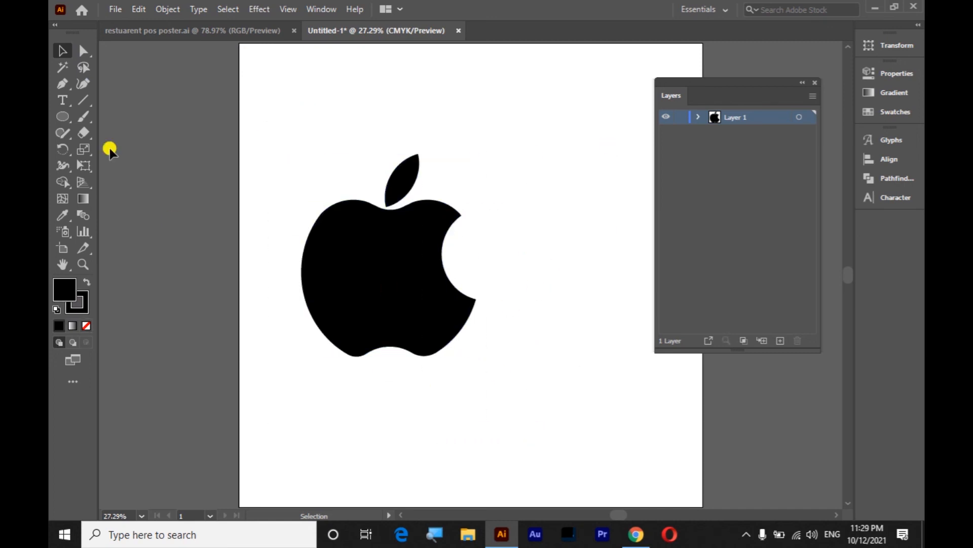
left_click(63, 100)
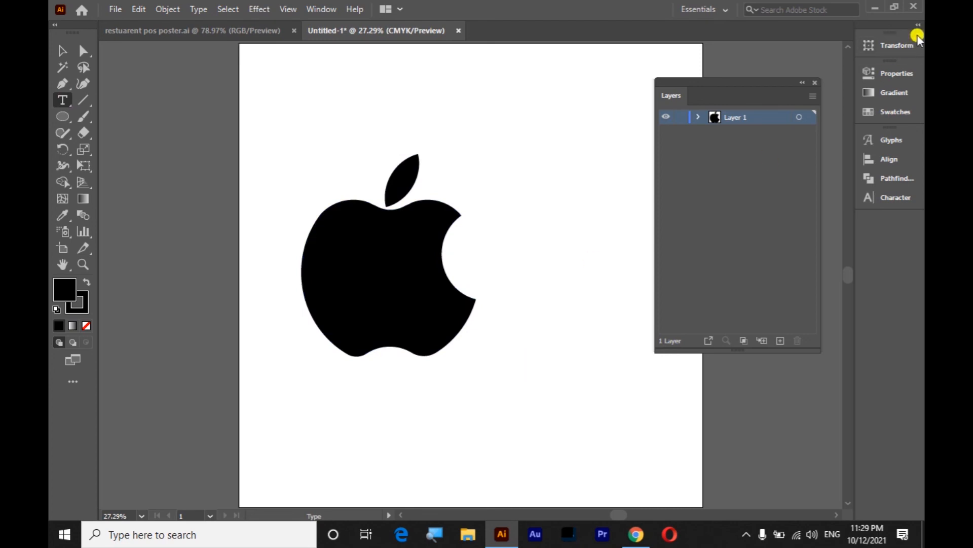
left_click(881, 7)
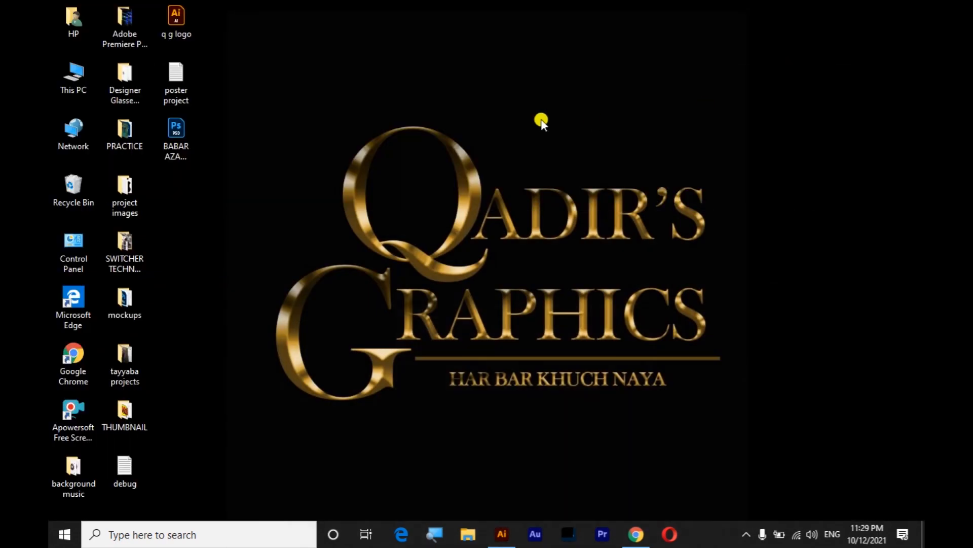
right_click(581, 145)
left_click(591, 158)
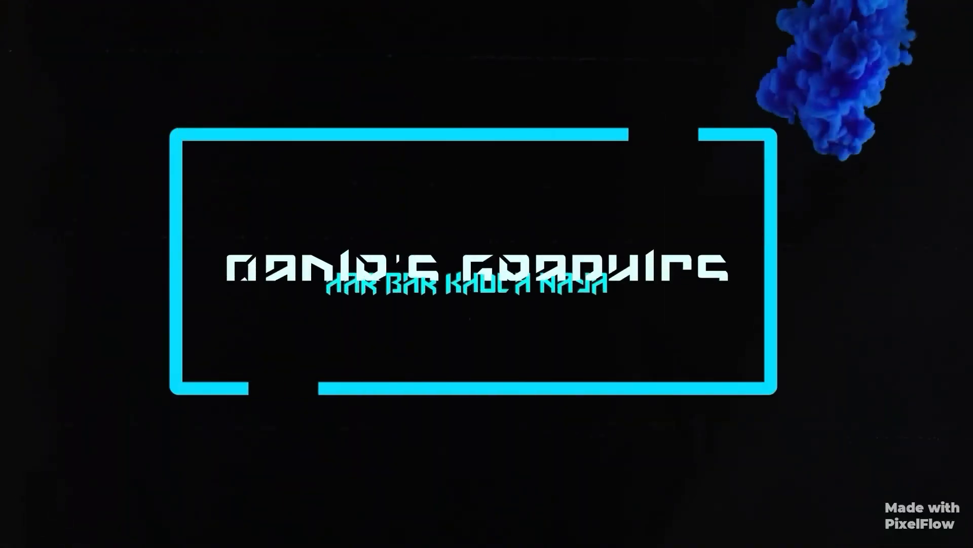